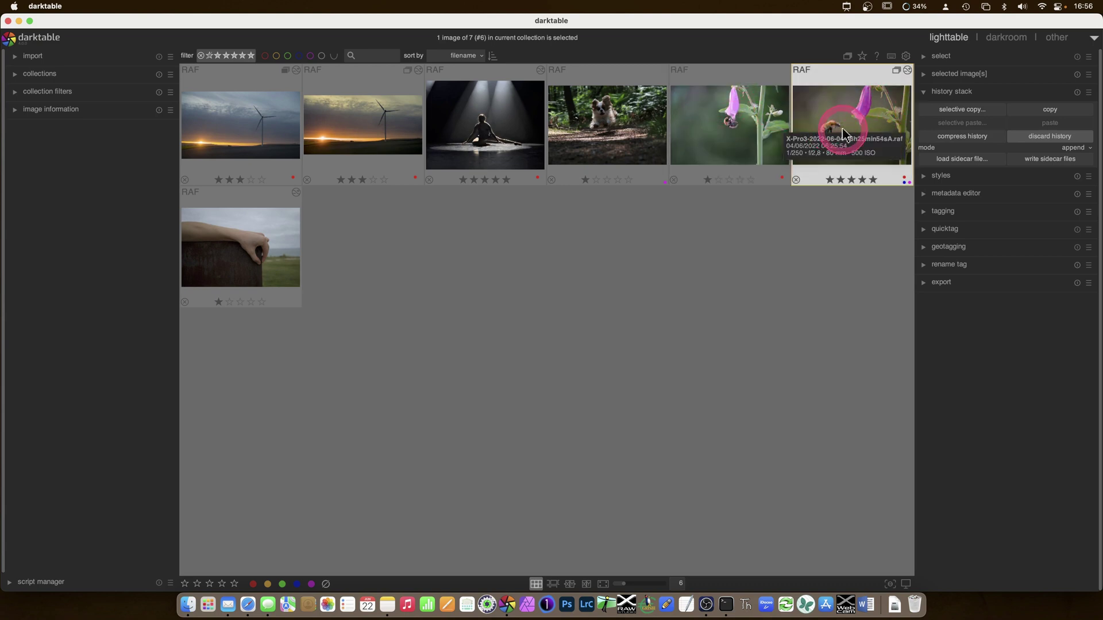
Step: Open the selected bee-and-foxglove photo in the darkroom with the D shortcut
key(d)
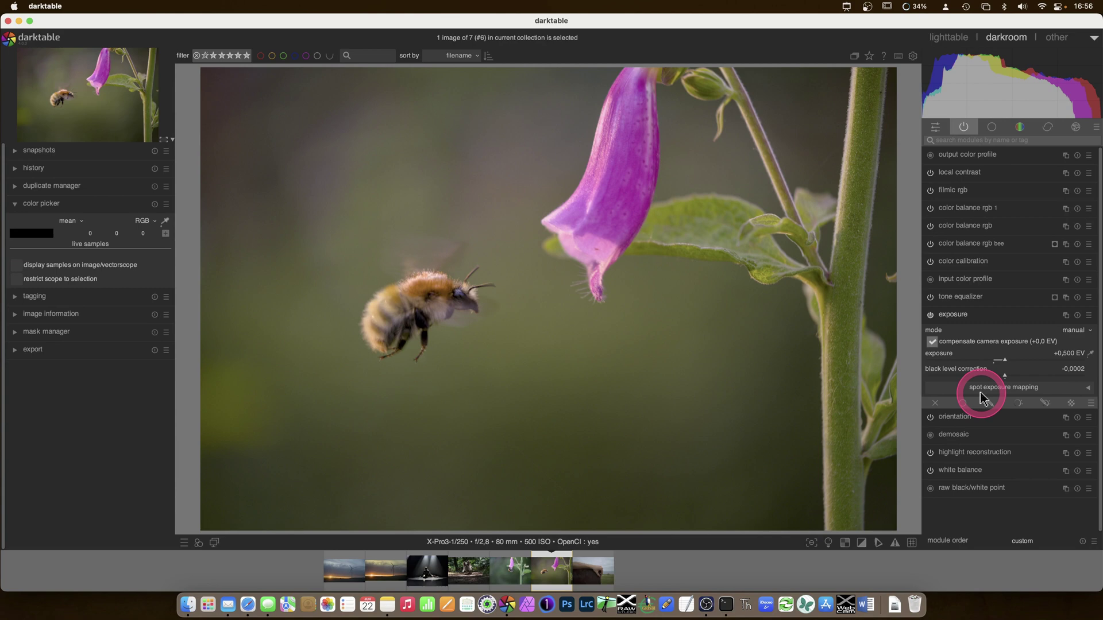
Step: Set spot exposure mapping to measure and sample the foxglove bloom, giving a 52.9% target lightness
click(1088, 393)
click(1065, 405)
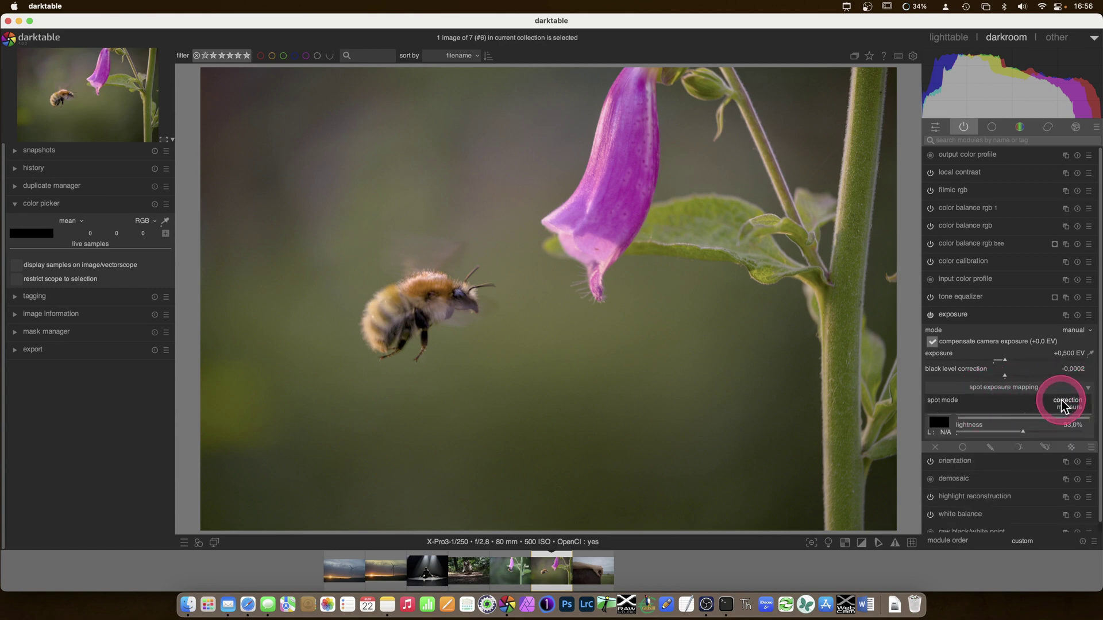
click(1067, 408)
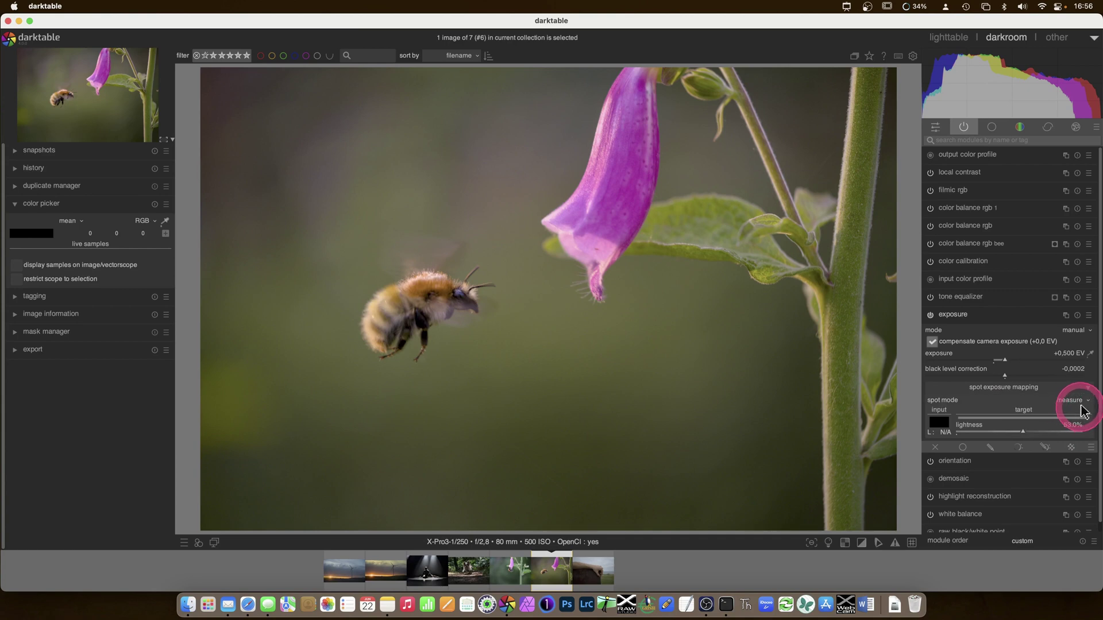
click(1091, 355)
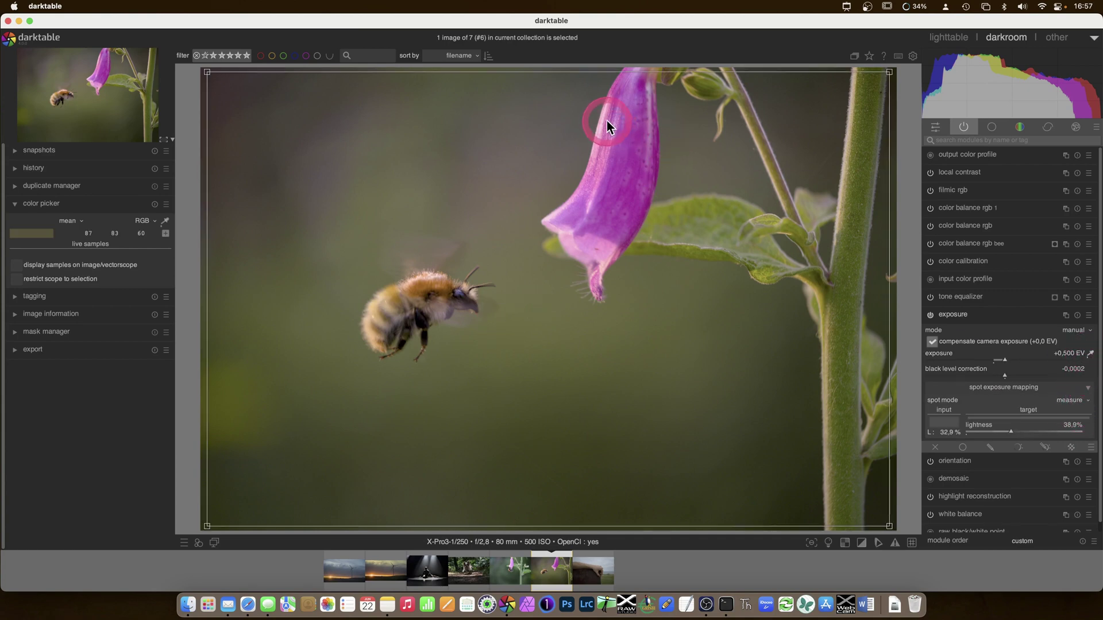
drag(605, 117, 634, 217)
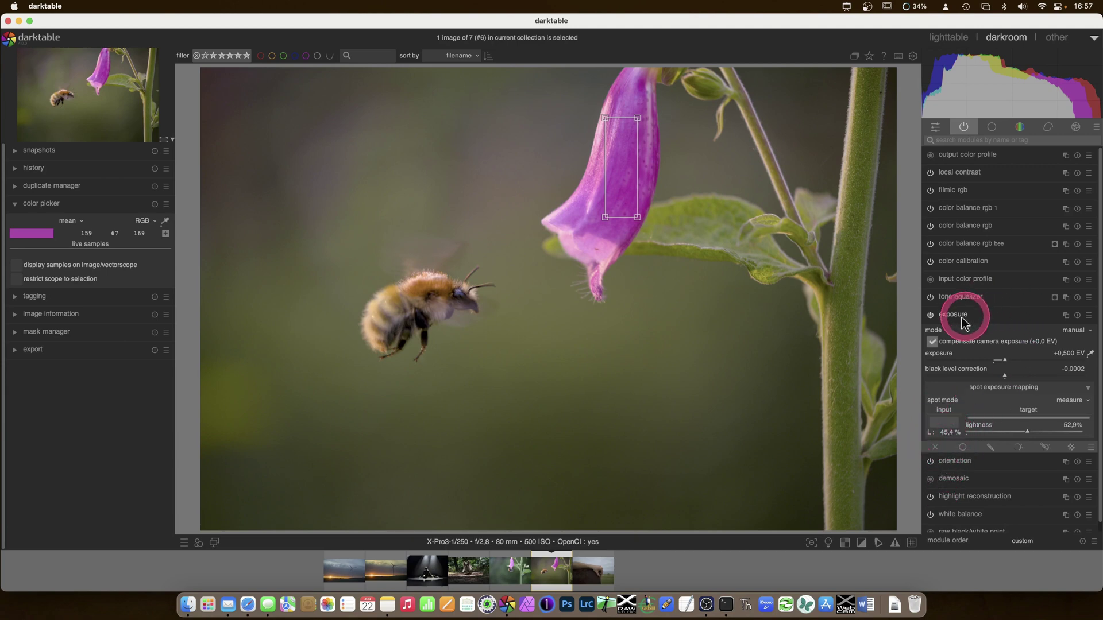
Step: Set color calibration's spot color mapping to measure and sample the bloom, giving a 329.5° hue, 48.1 chroma target
click(959, 260)
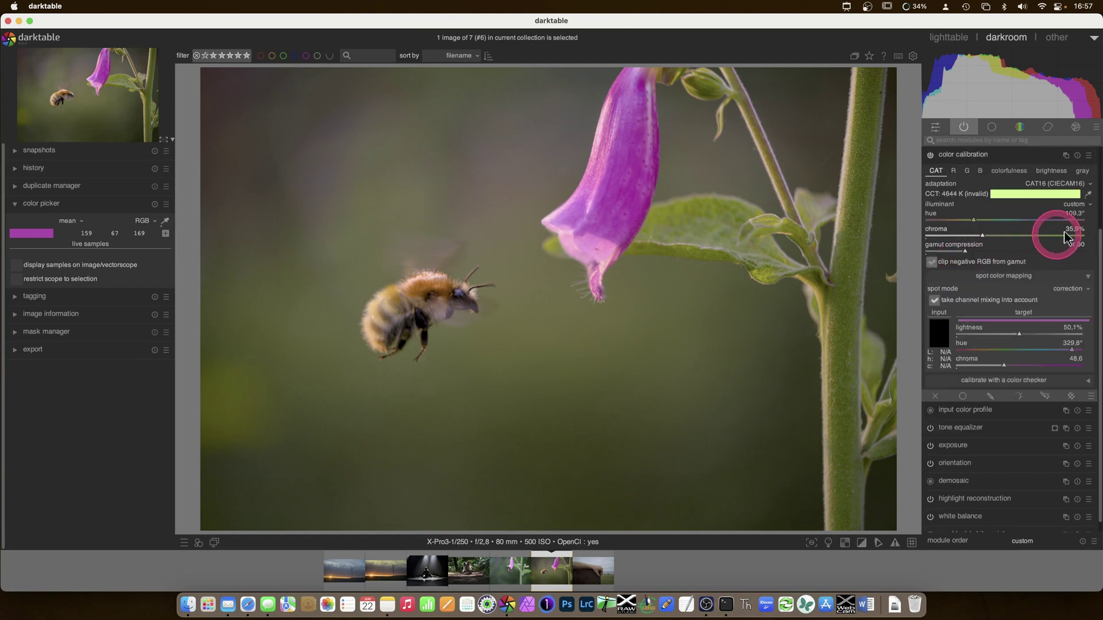
click(1086, 276)
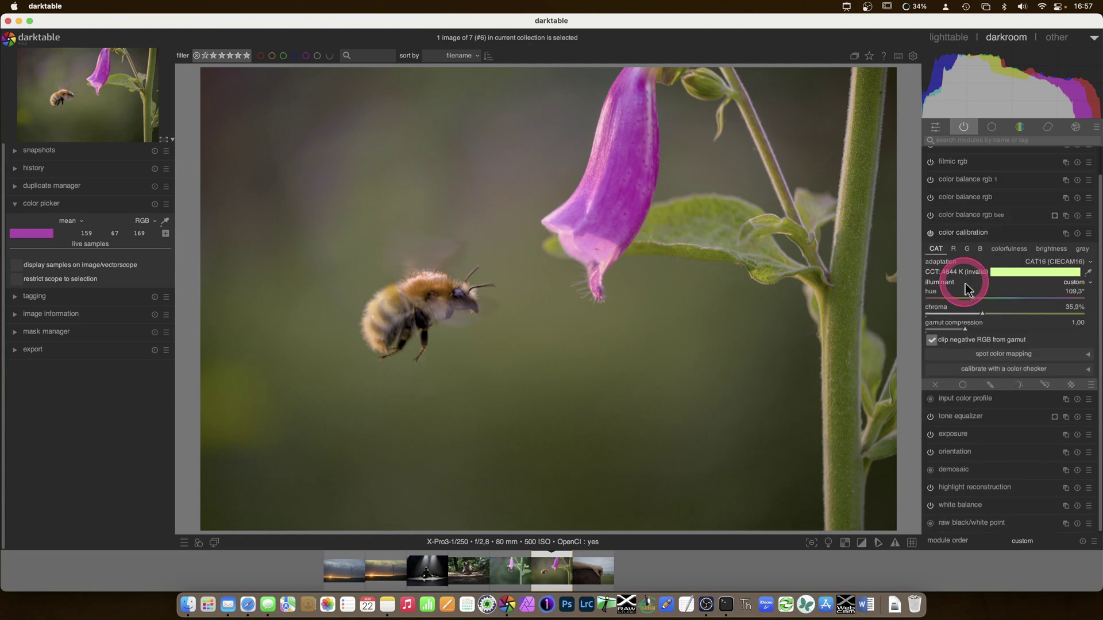
click(1087, 355)
click(1068, 368)
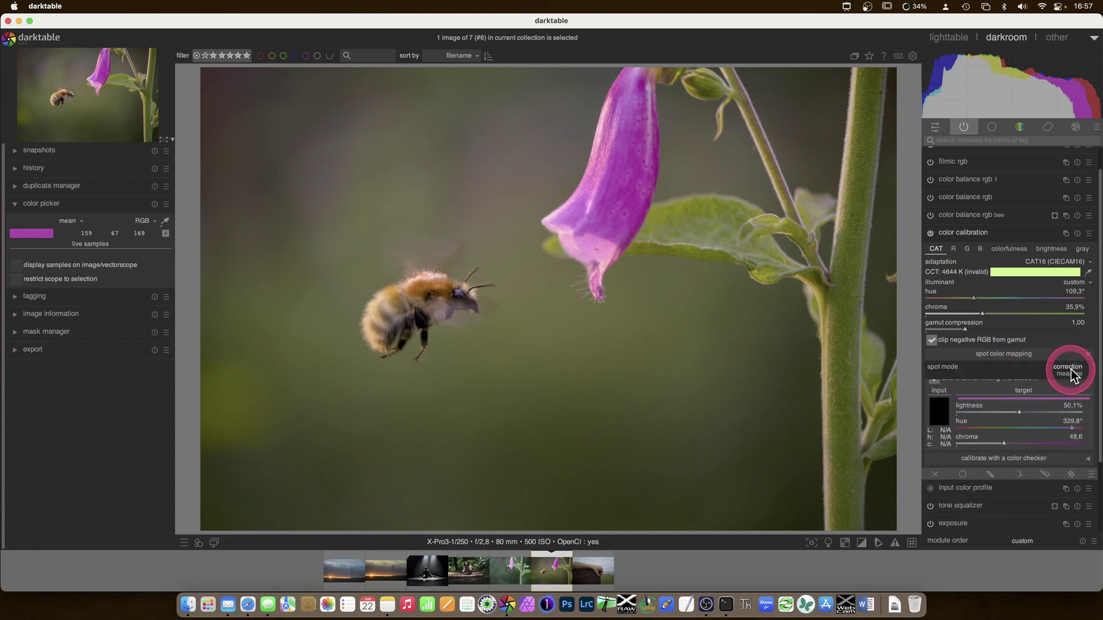
click(1070, 374)
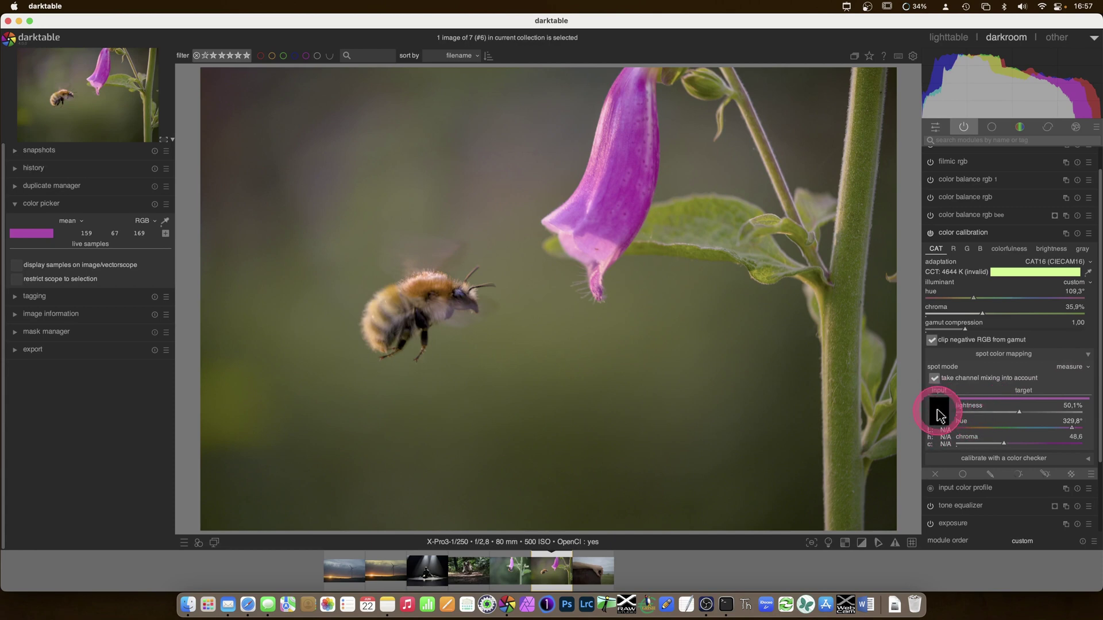
click(1088, 274)
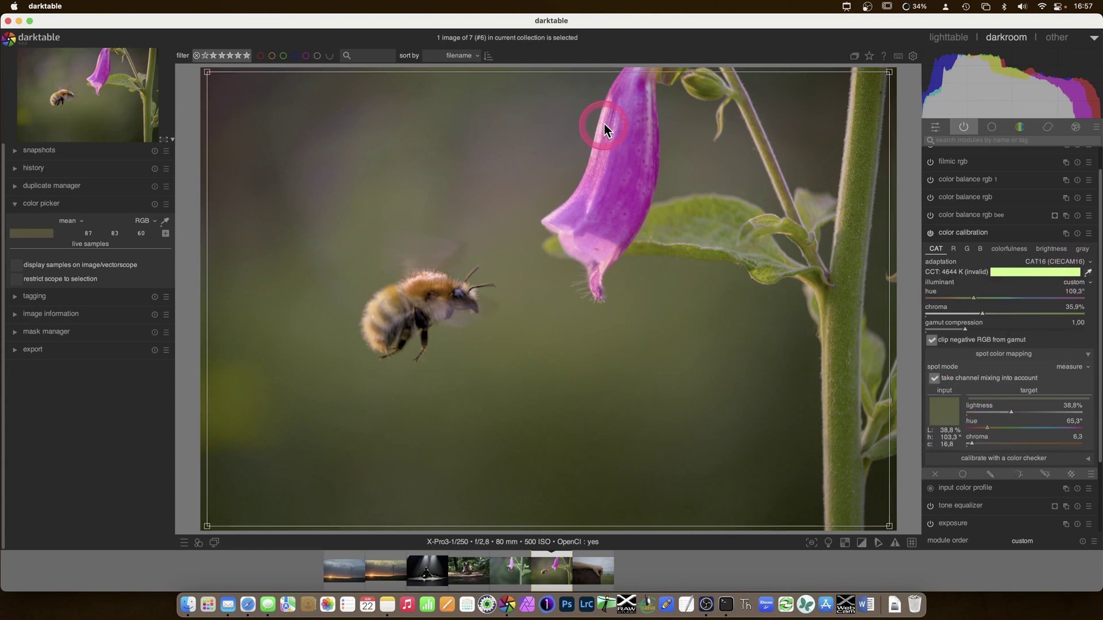
drag(608, 138, 638, 222)
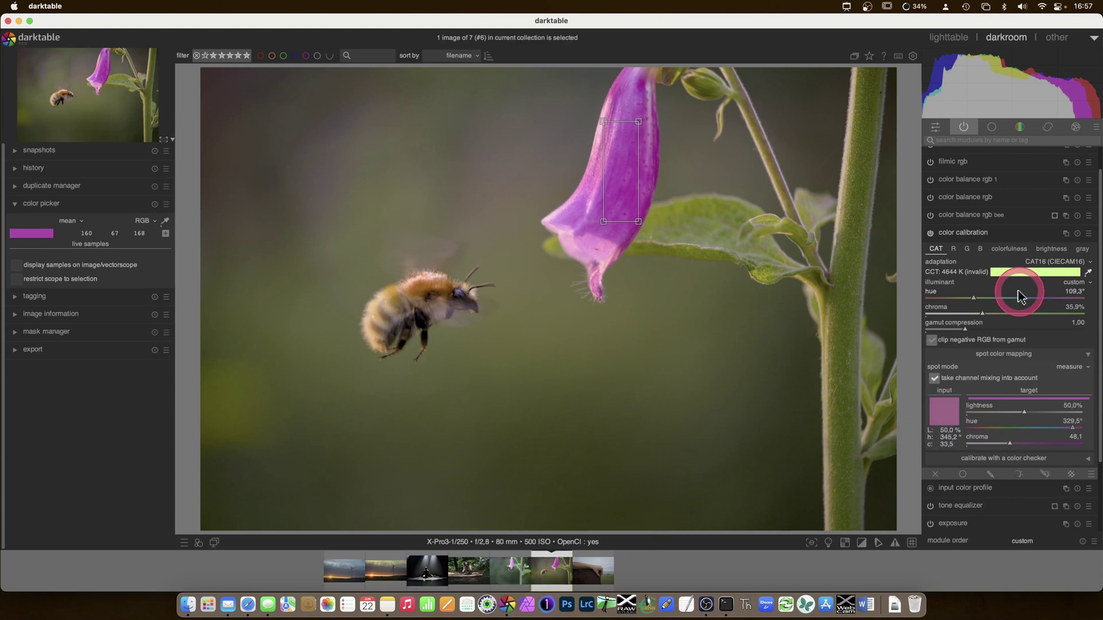
Step: Switch to the previous bee photo and sample its bloom for colour correction, detecting a 4887 K illuminant
click(522, 577)
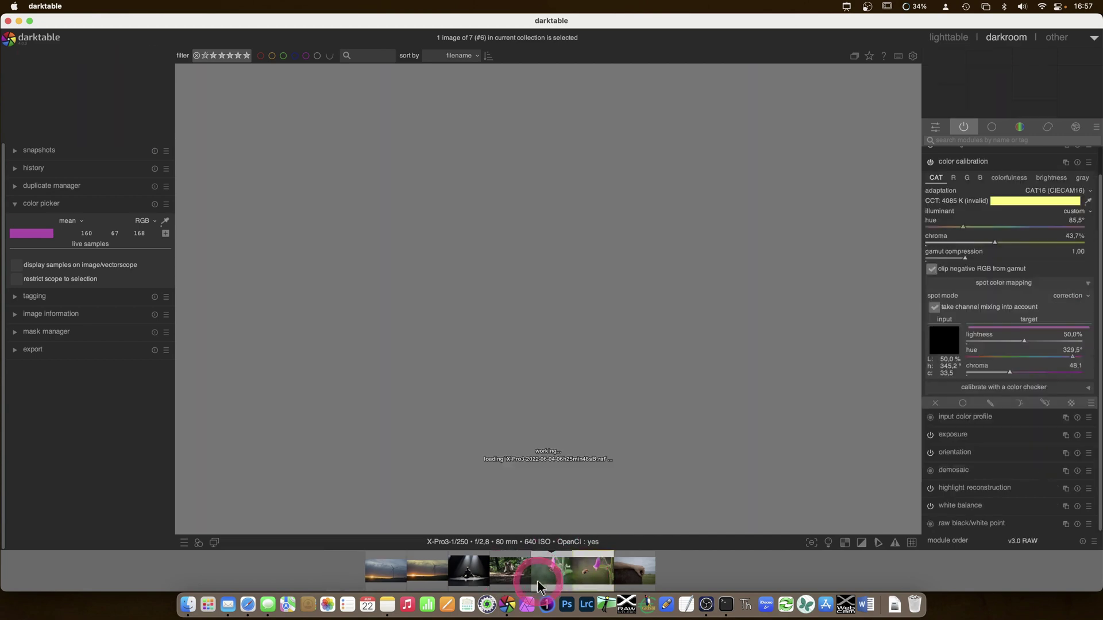
click(657, 340)
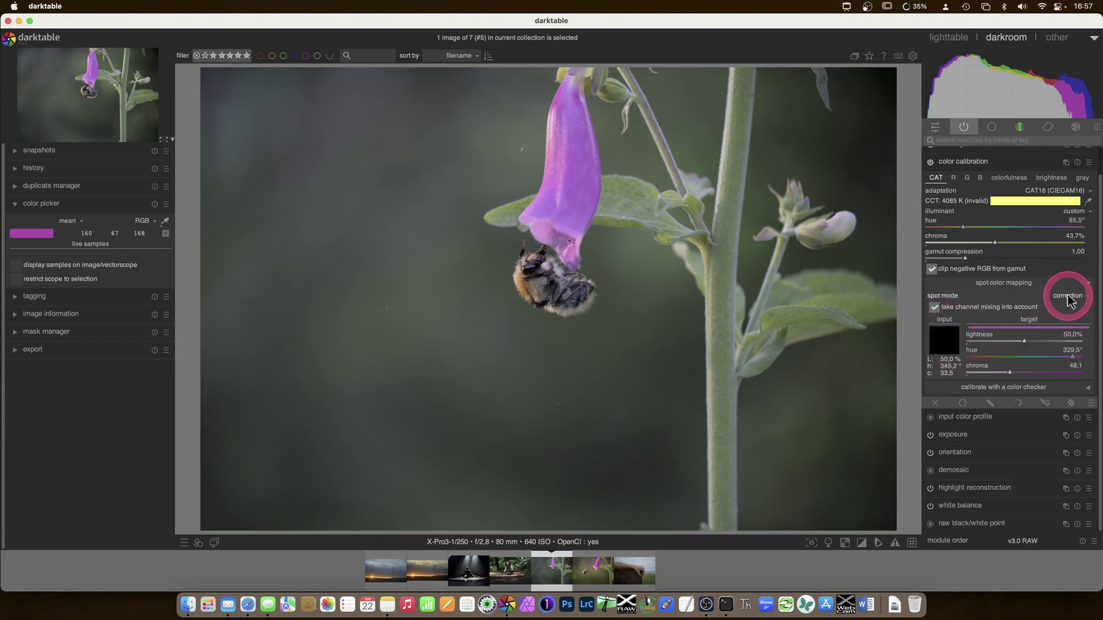
click(1088, 202)
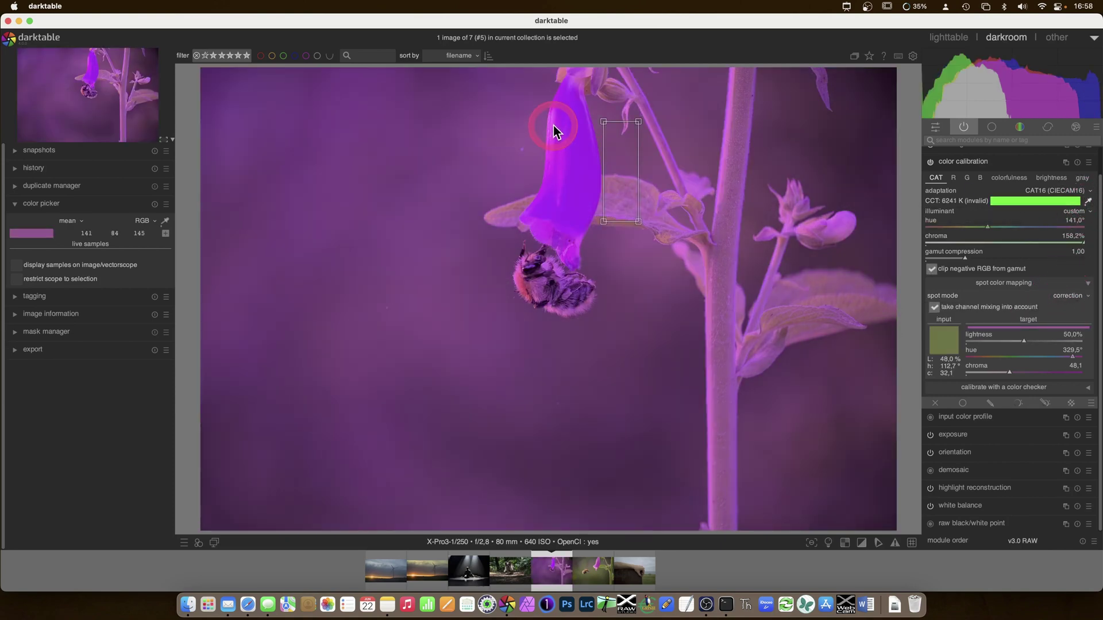
drag(551, 123, 583, 206)
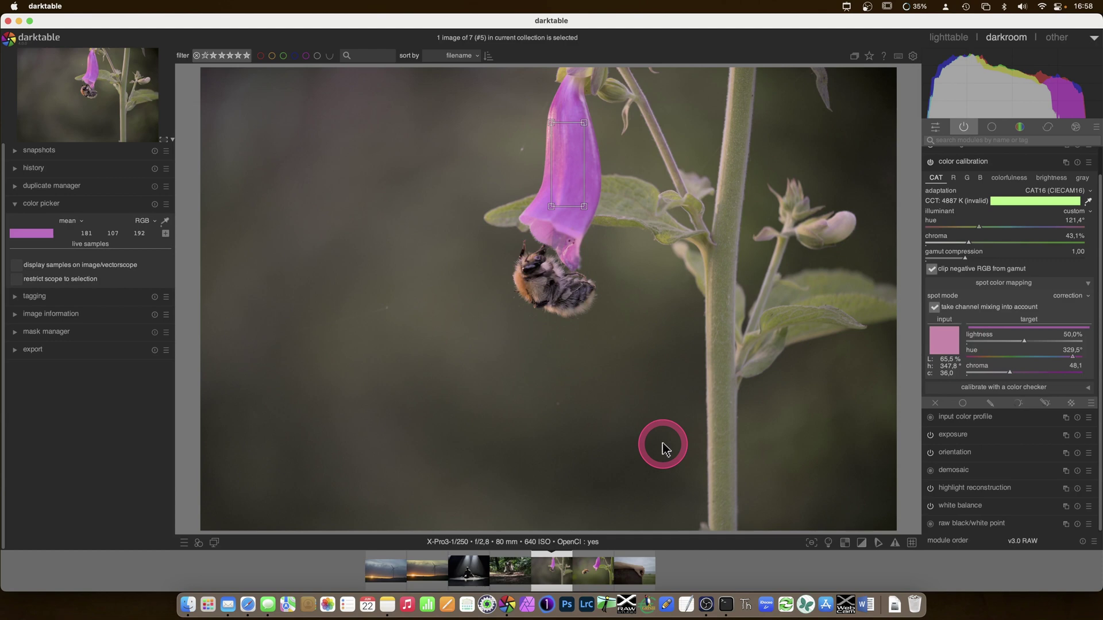
Step: Set spot exposure mapping to correction and sample the flower, bringing exposure to −0.231 EV
click(947, 162)
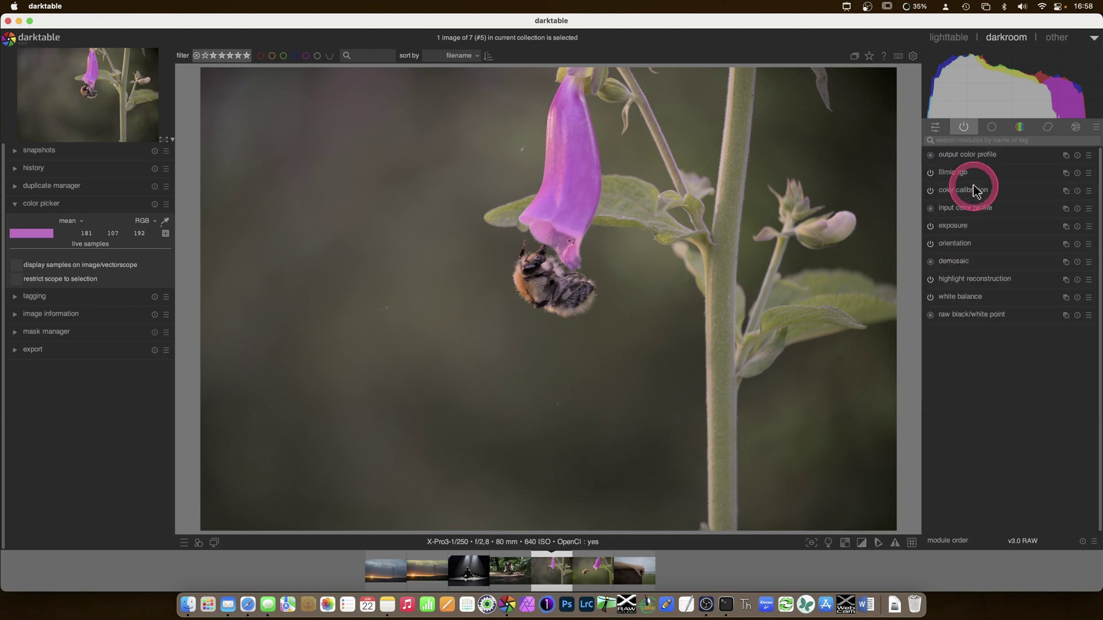
click(955, 228)
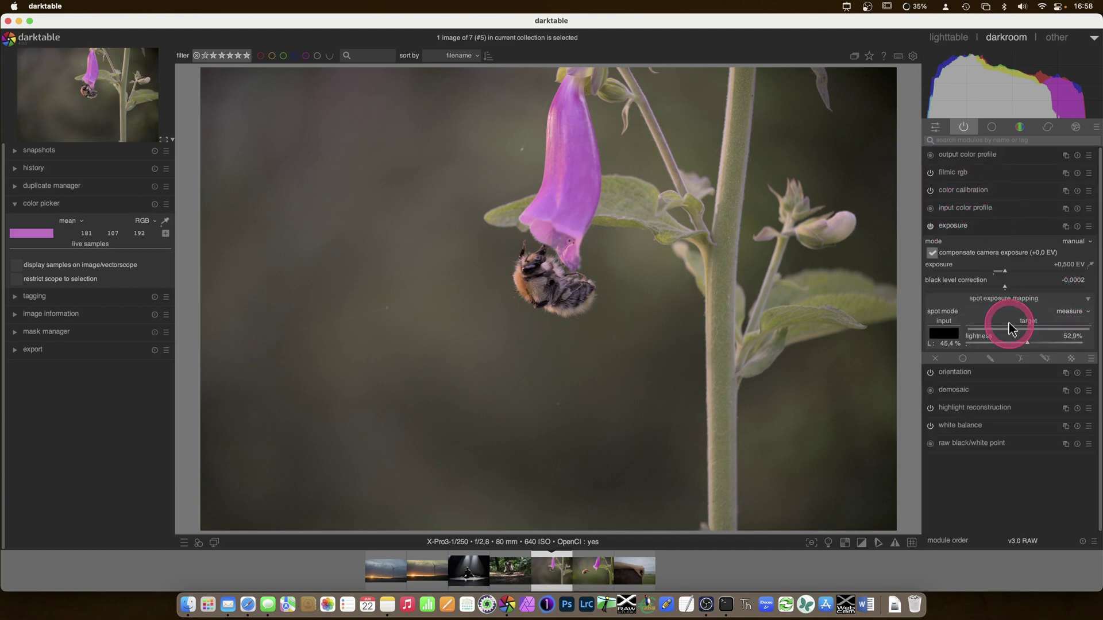
click(1069, 311)
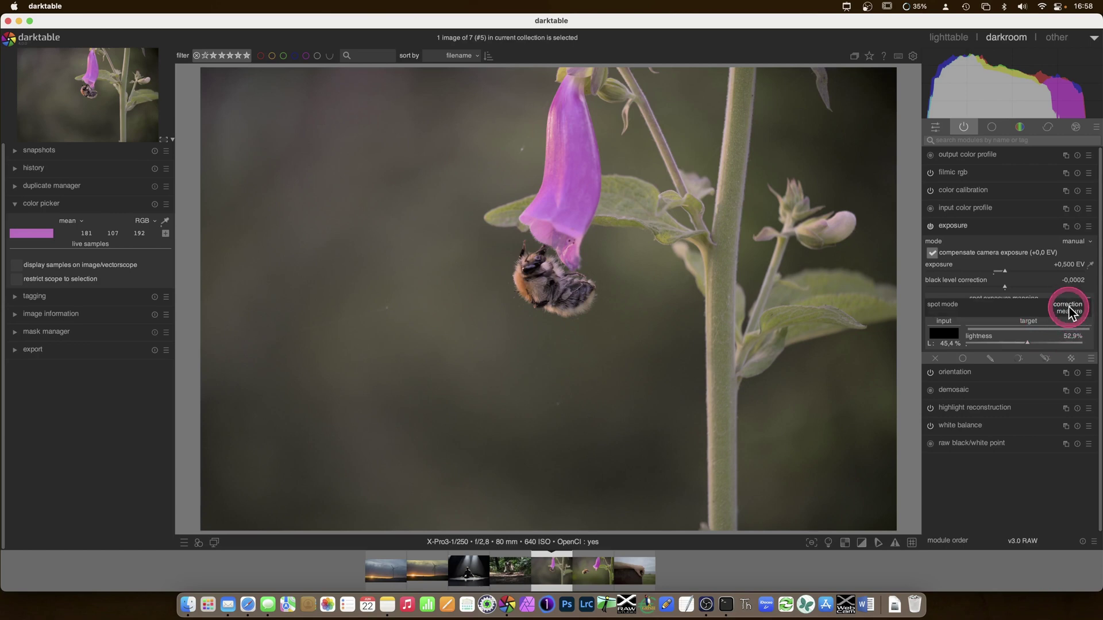
click(1068, 307)
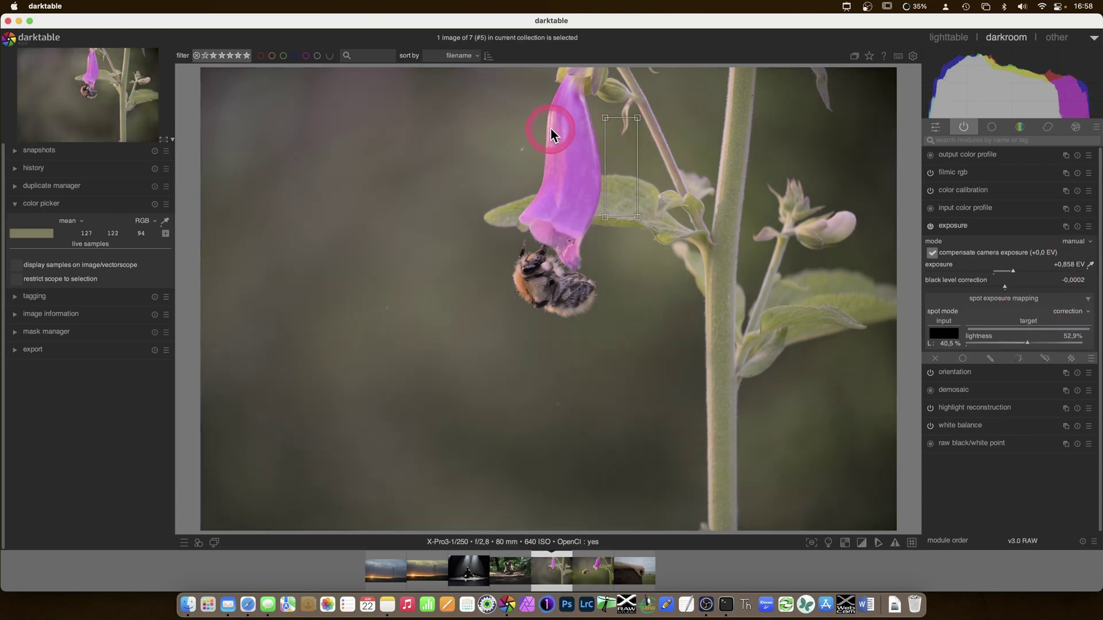
drag(551, 125, 586, 204)
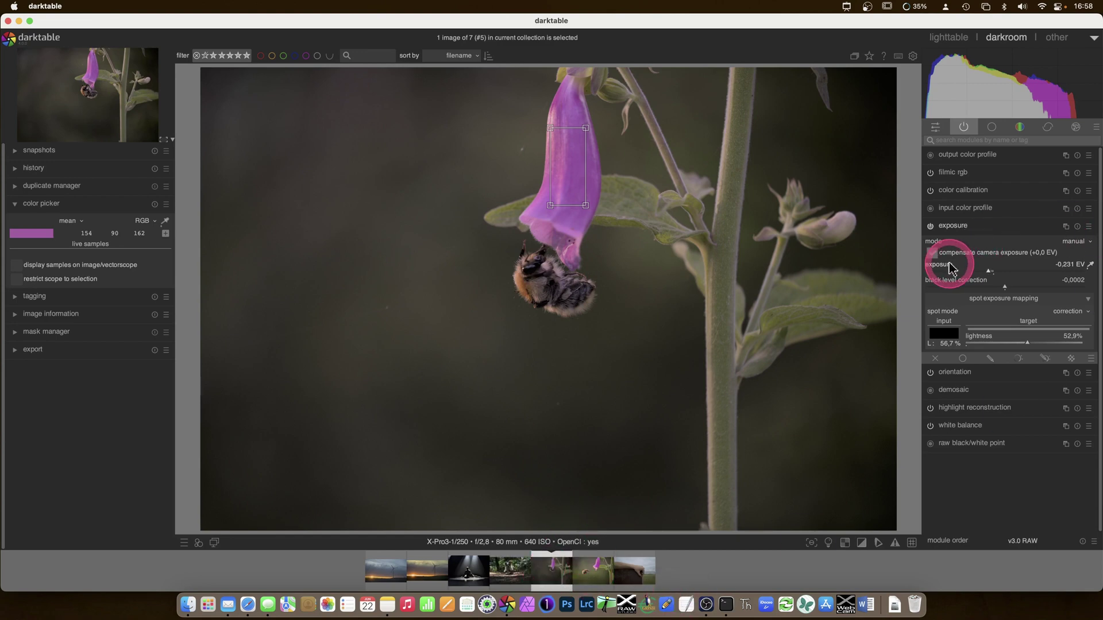
Step: Collapse the exposure and color calibration modules and open the wind turbine sunset photo
click(959, 227)
click(961, 190)
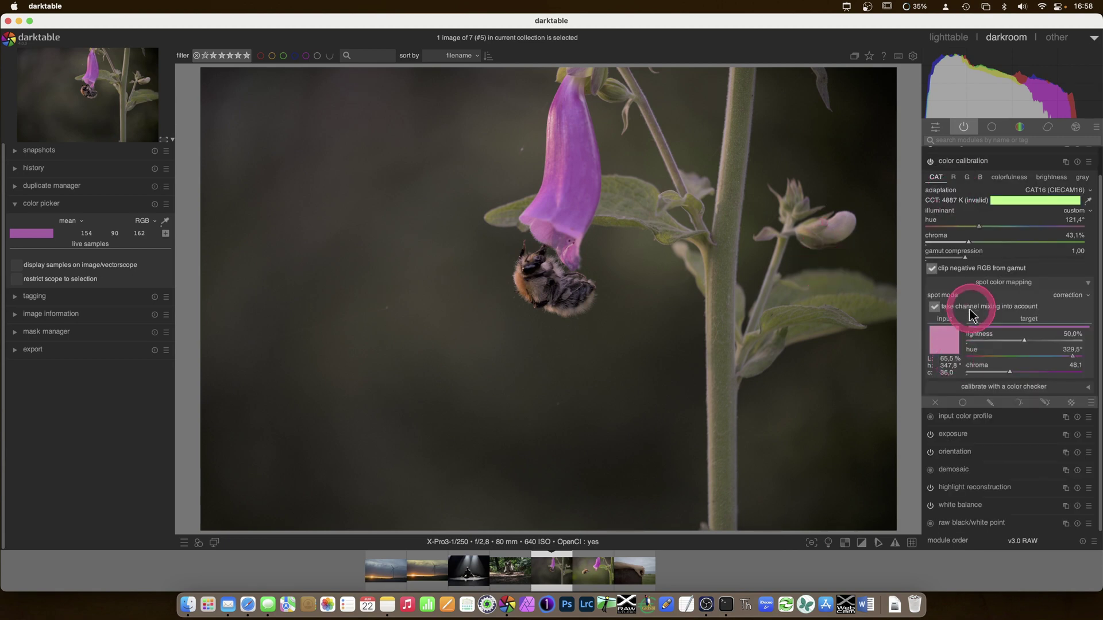
click(954, 163)
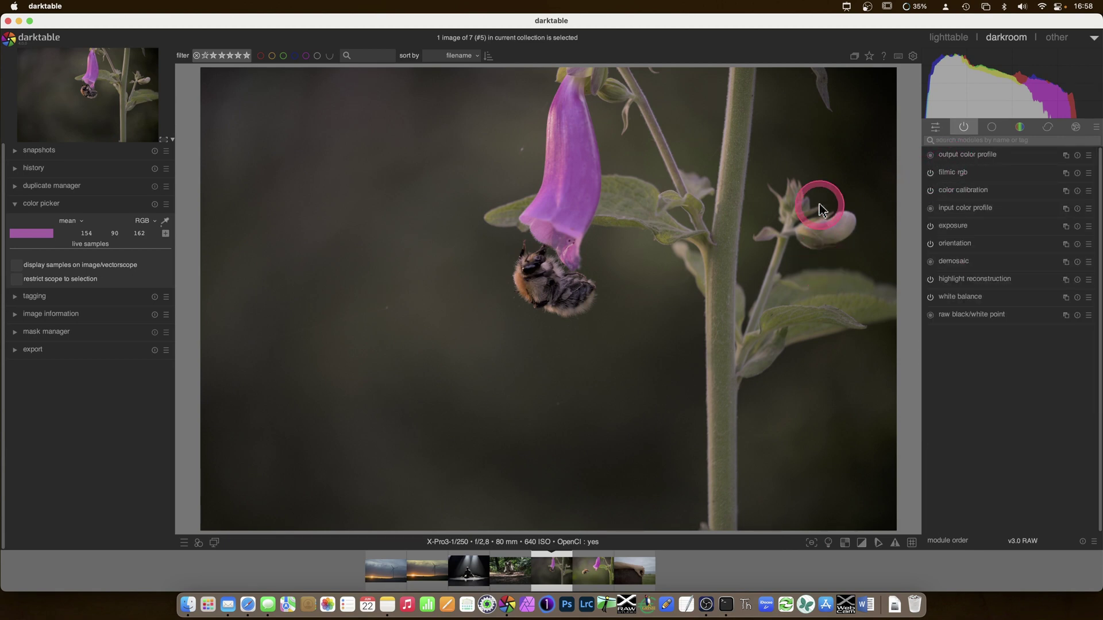
click(425, 573)
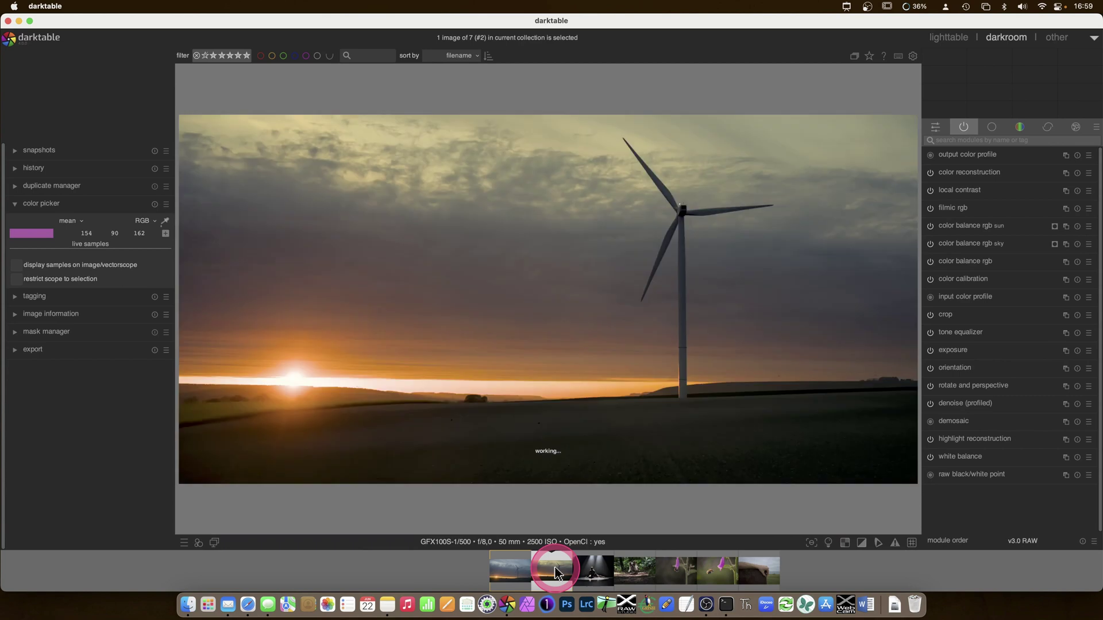
Step: In filmic rgb's options, try the v5 (2021) color science, then keep v6 (2022)
click(951, 211)
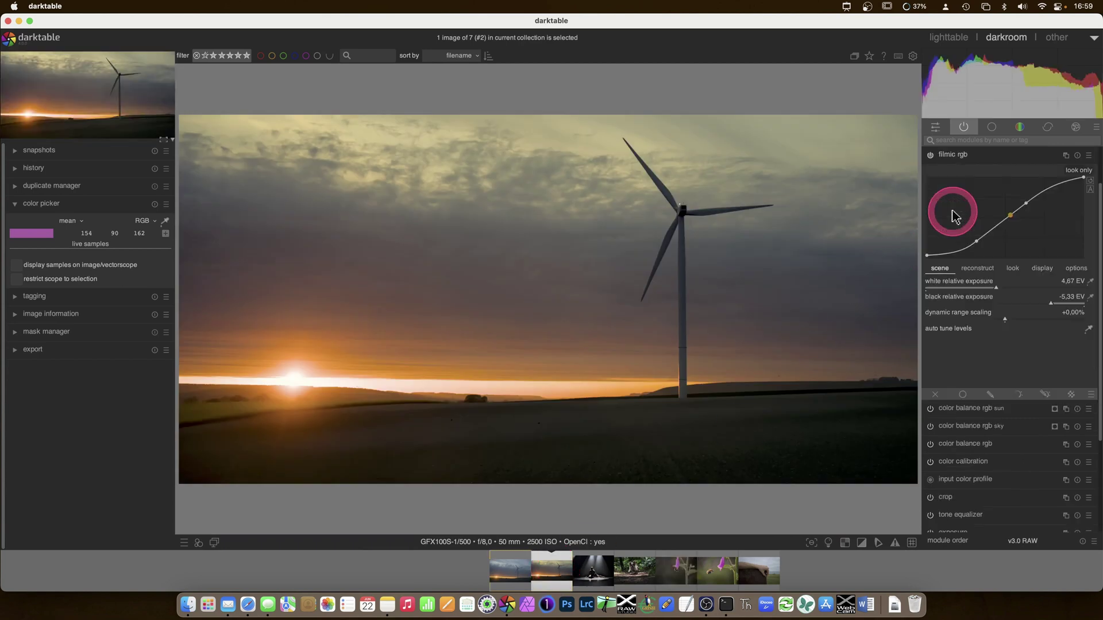
click(1075, 268)
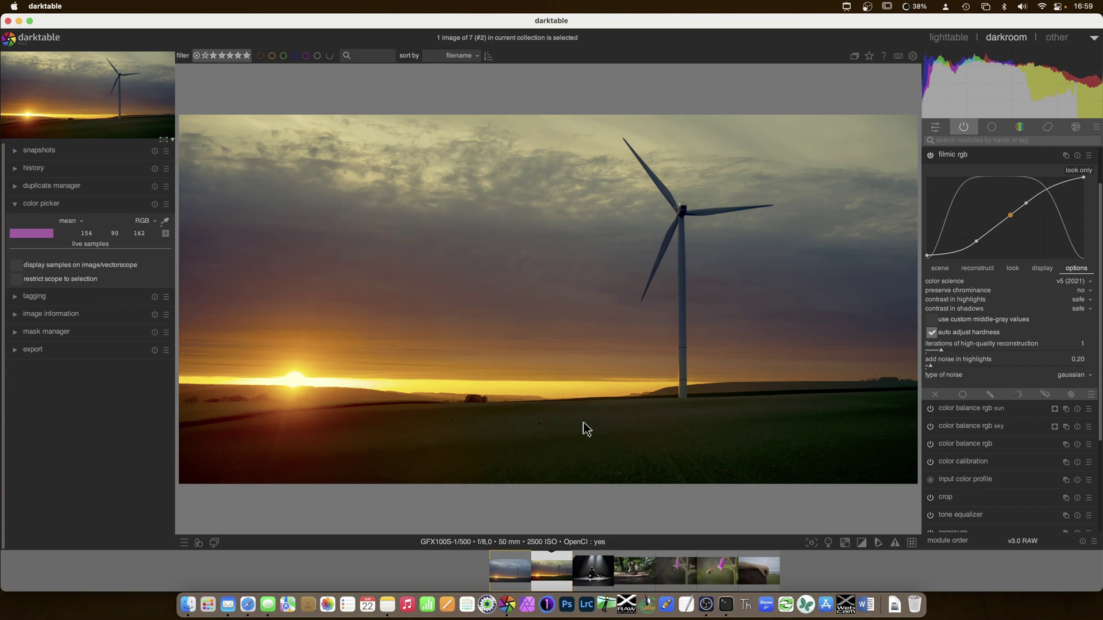
click(1070, 282)
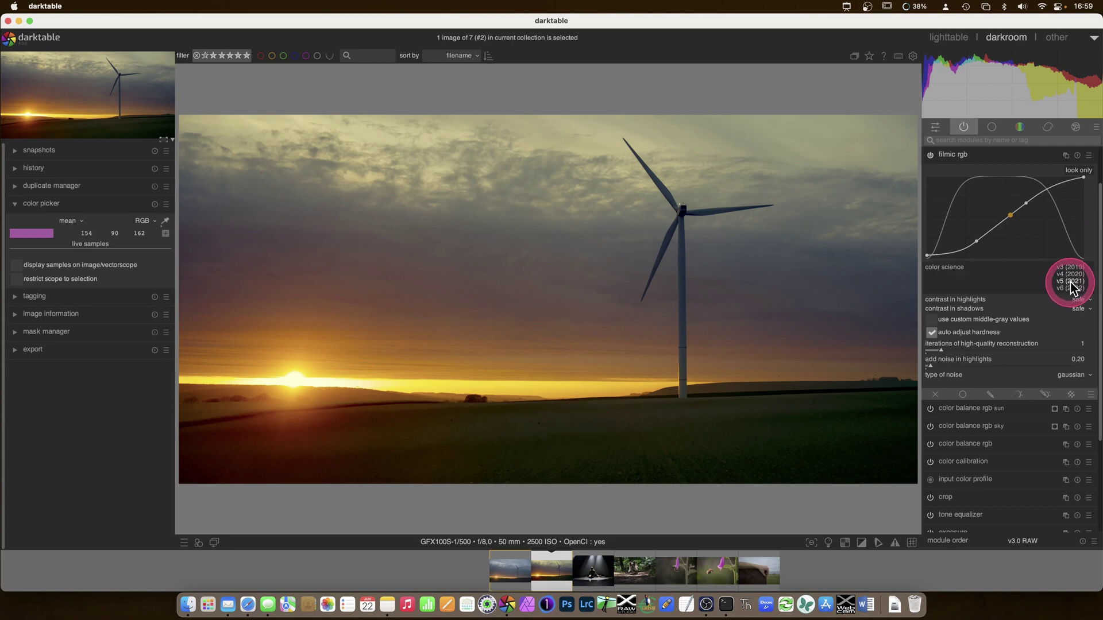
click(1070, 281)
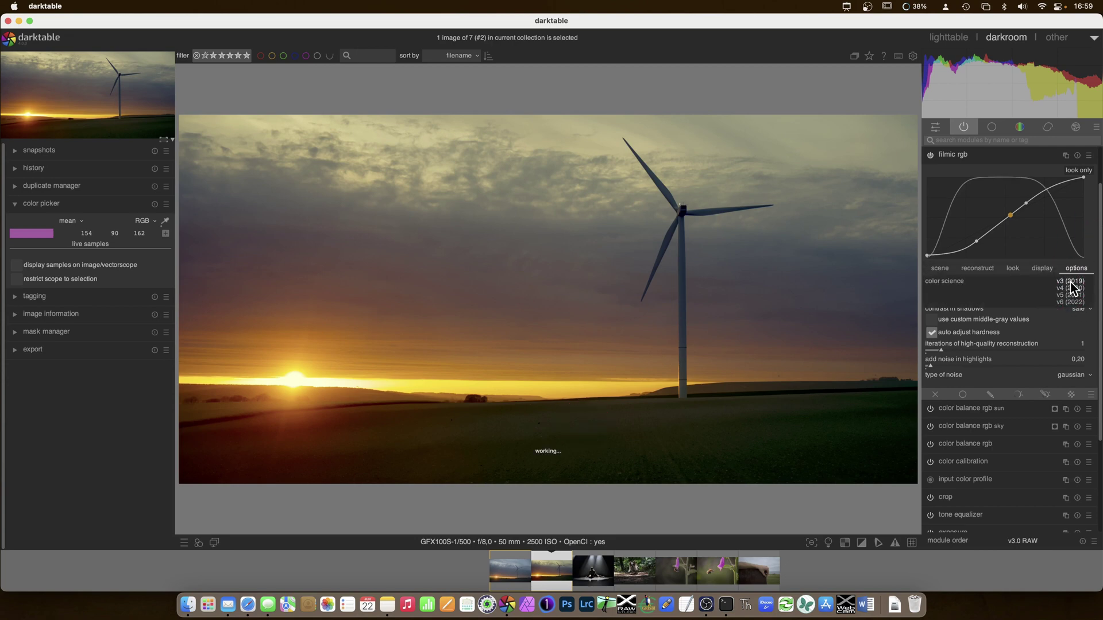
scroll(1071, 287, down, 1)
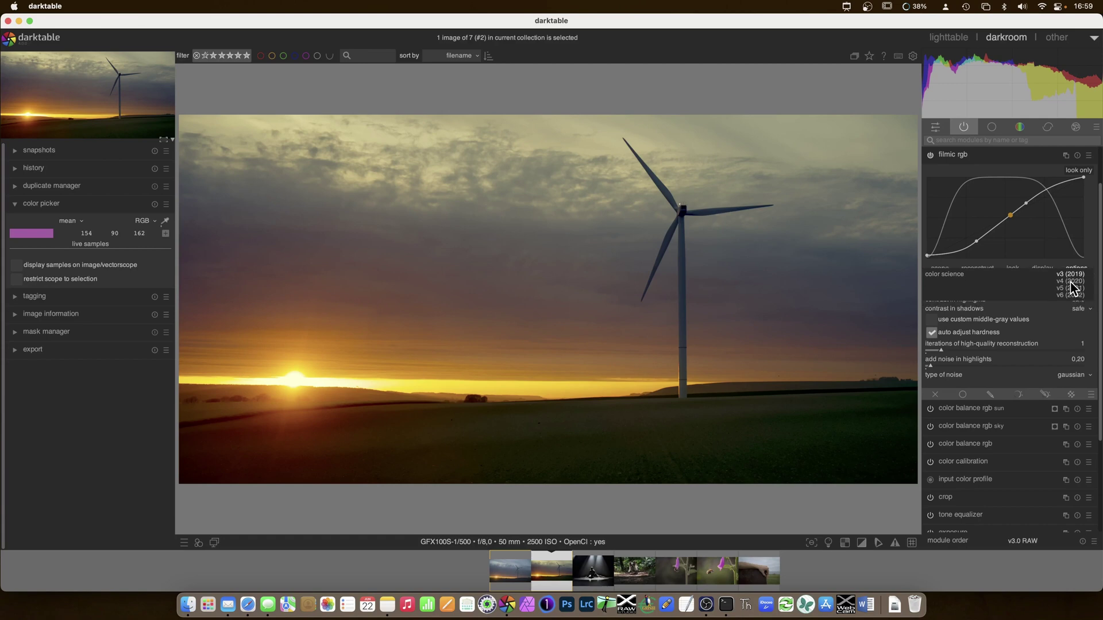
scroll(1071, 287, down, 1)
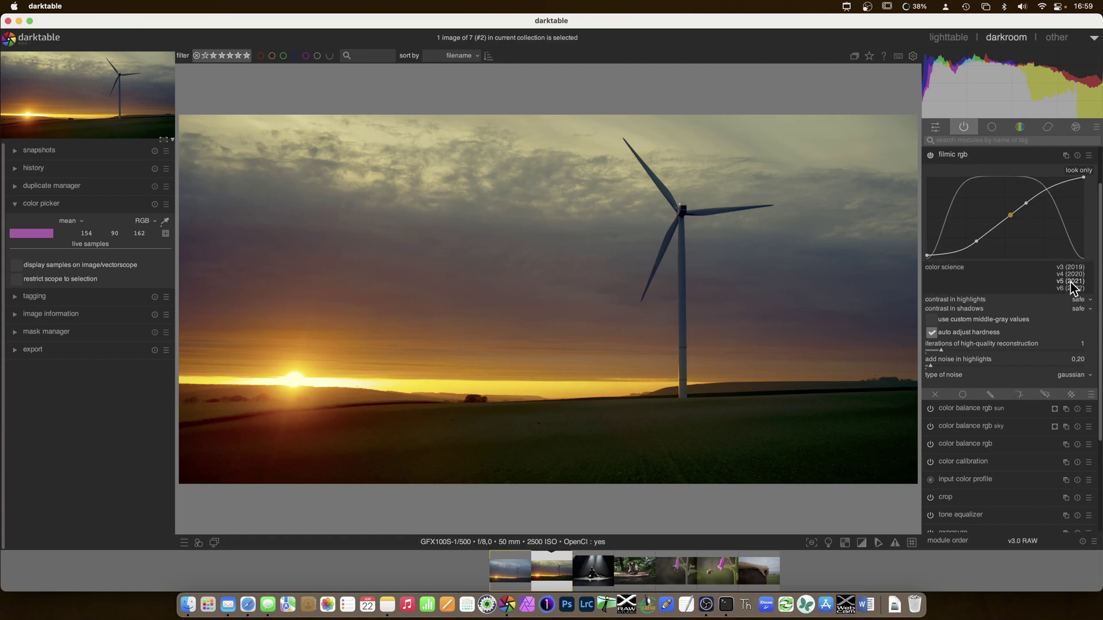
scroll(1072, 287, down, 1)
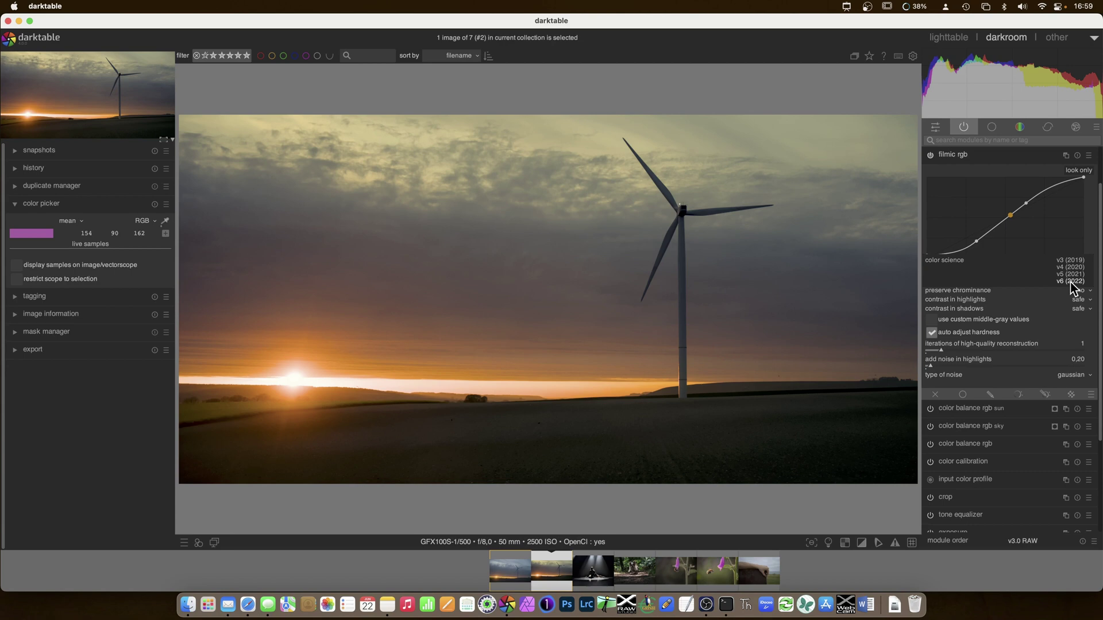
click(955, 258)
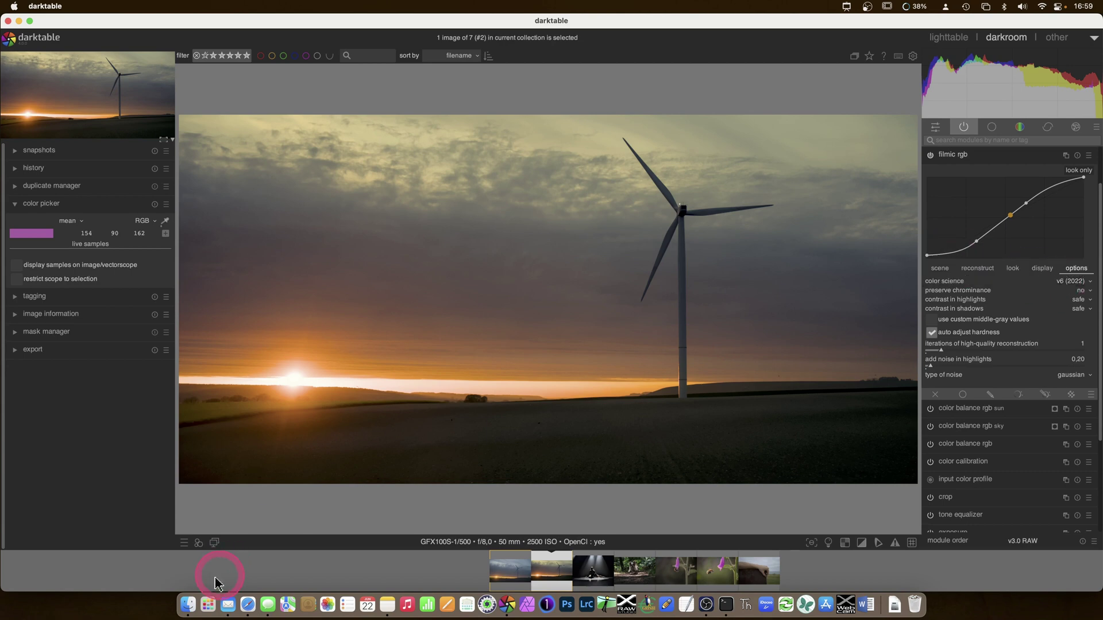
click(248, 606)
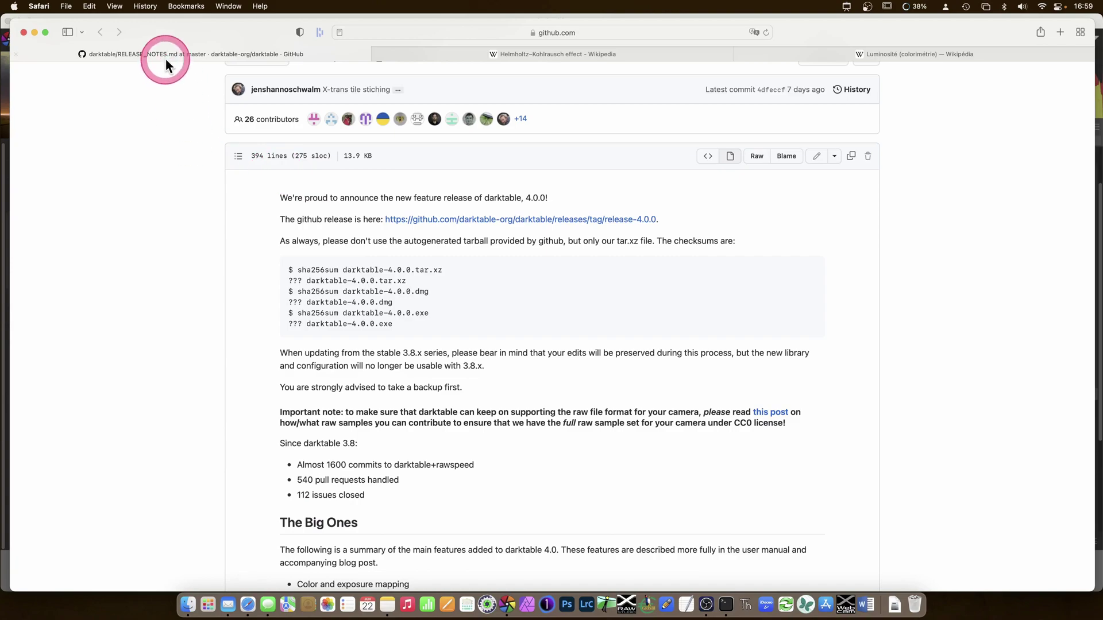
scroll(266, 278, down, 10)
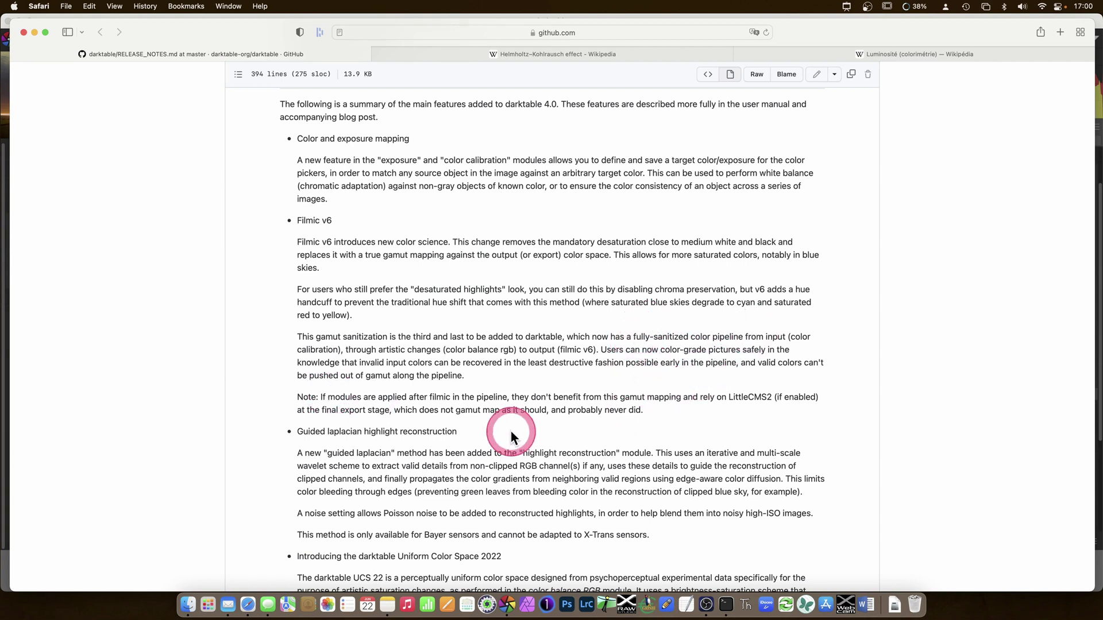
click(507, 604)
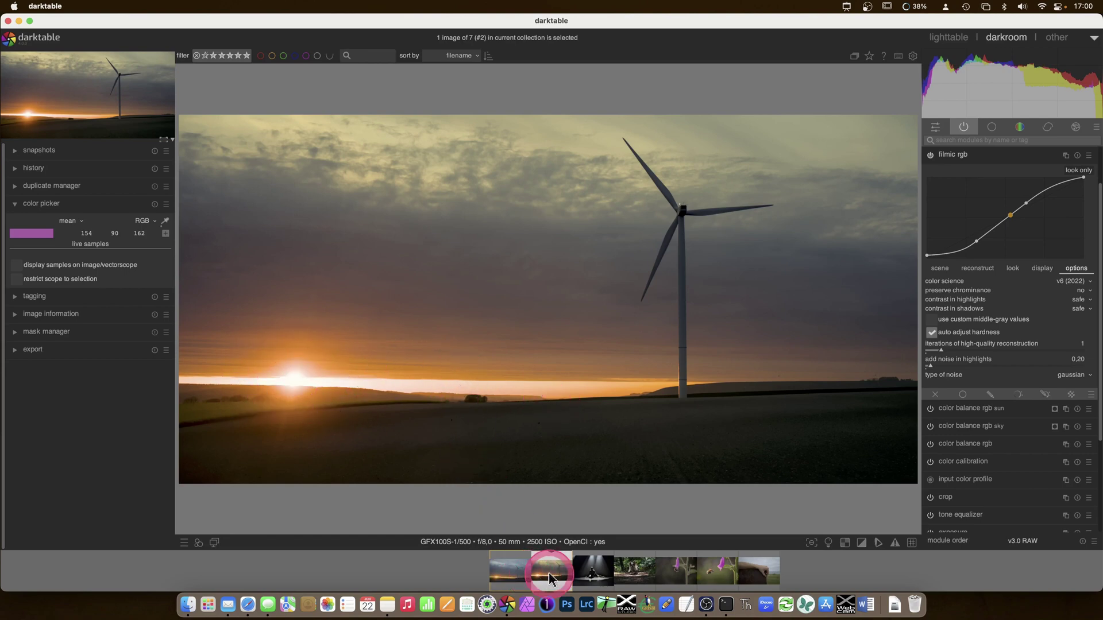
click(1074, 281)
click(1071, 271)
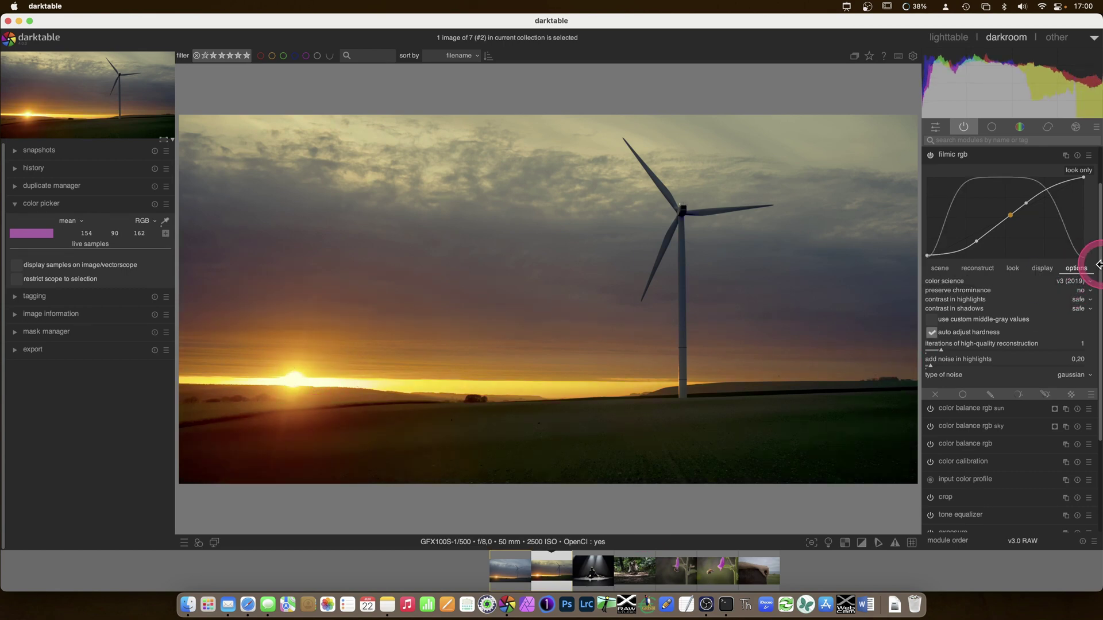
click(1069, 282)
click(1067, 299)
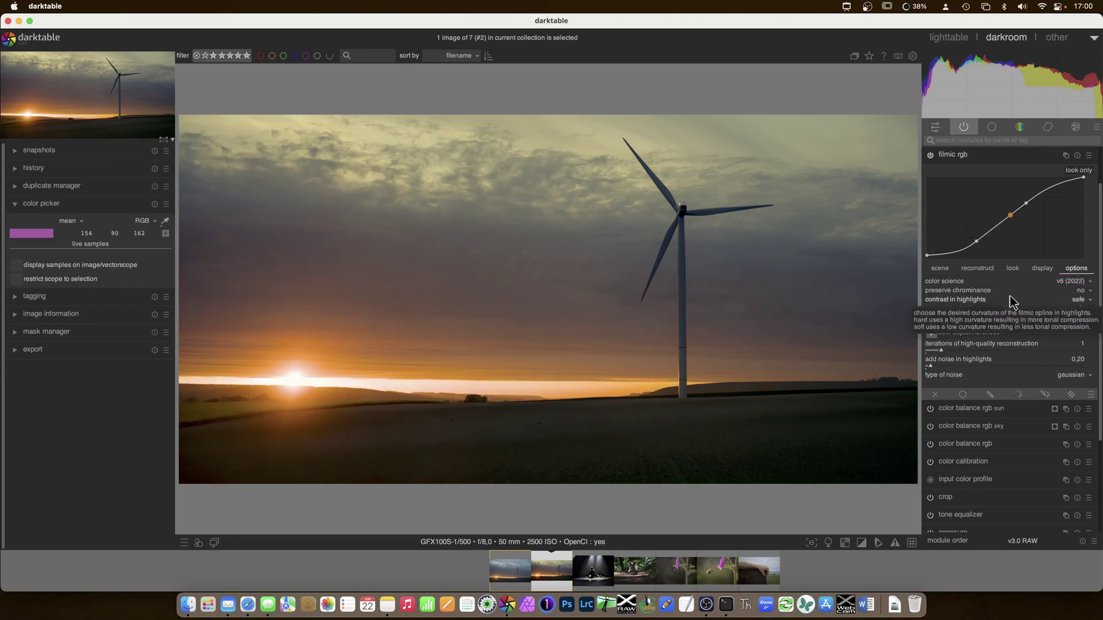
click(1069, 283)
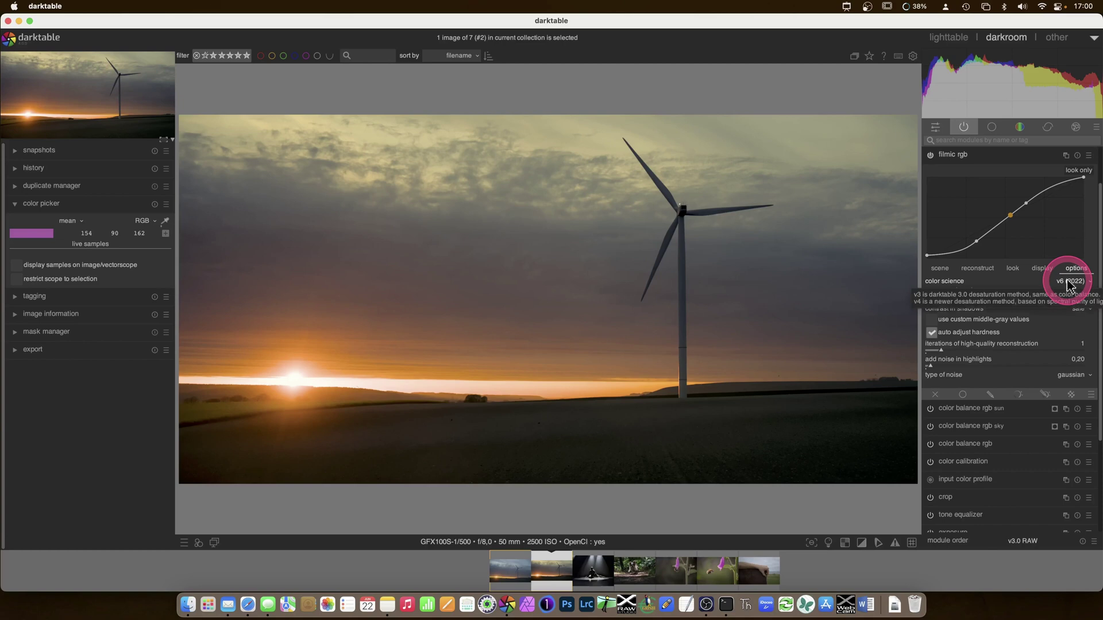
Step: Switch highlight reconstruction to guided laplacians, keeping the 1.000 clipping threshold
scroll(1059, 283, down, 1)
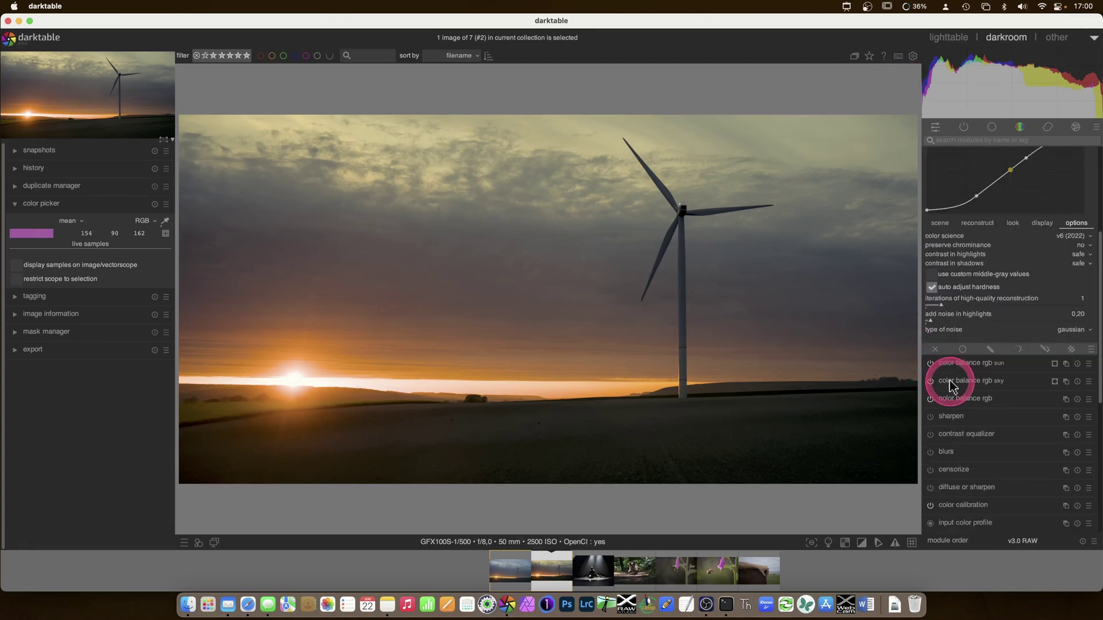
scroll(988, 422, down, 5)
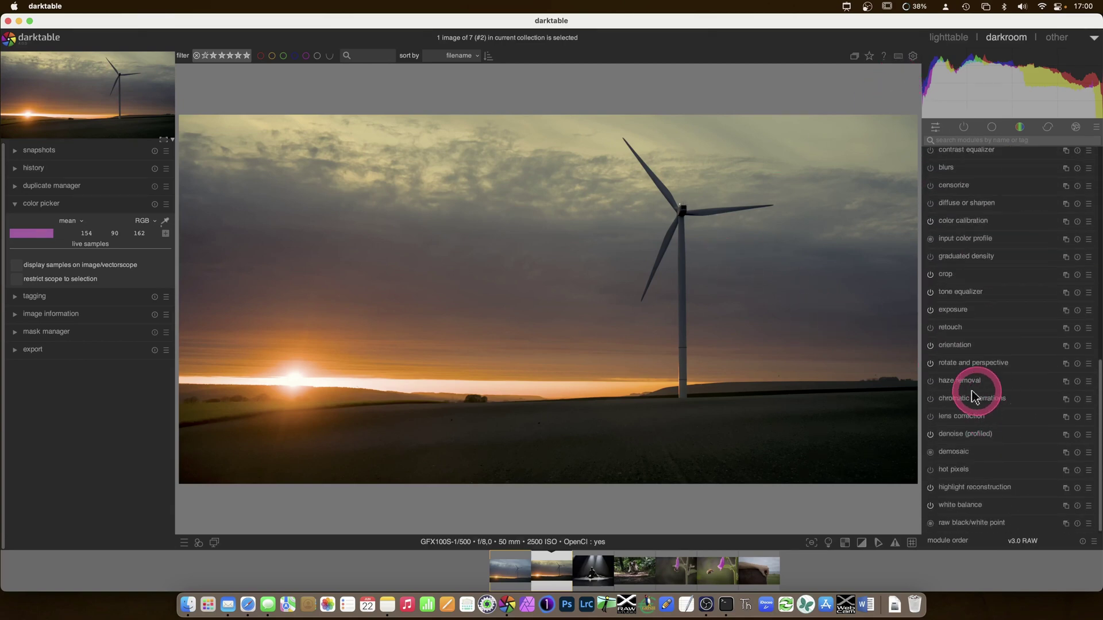
click(960, 487)
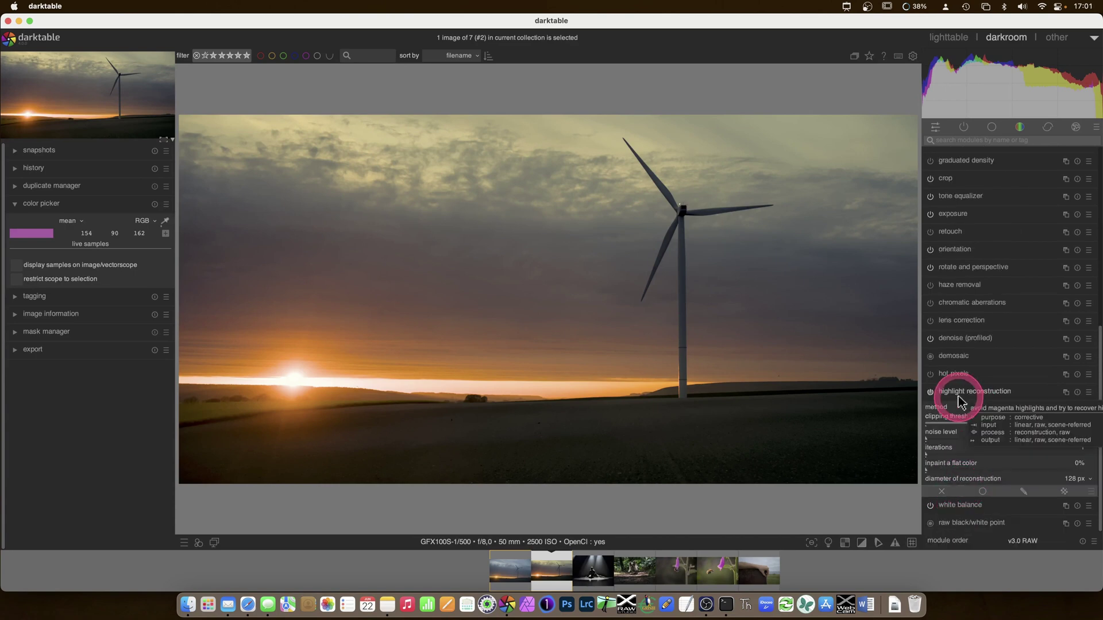
click(1067, 409)
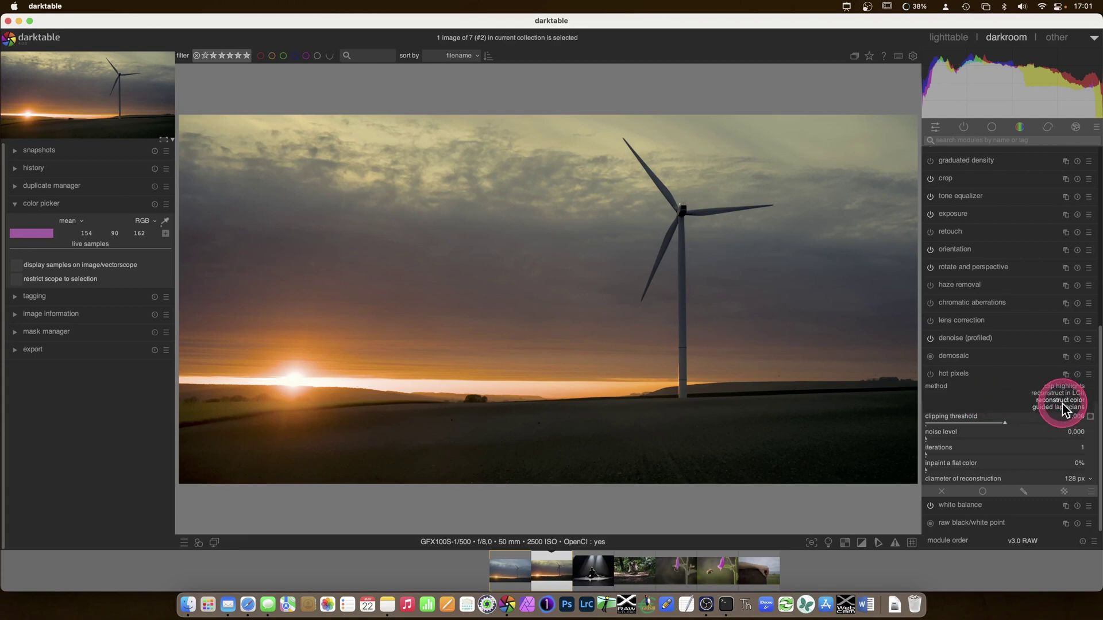
click(1062, 405)
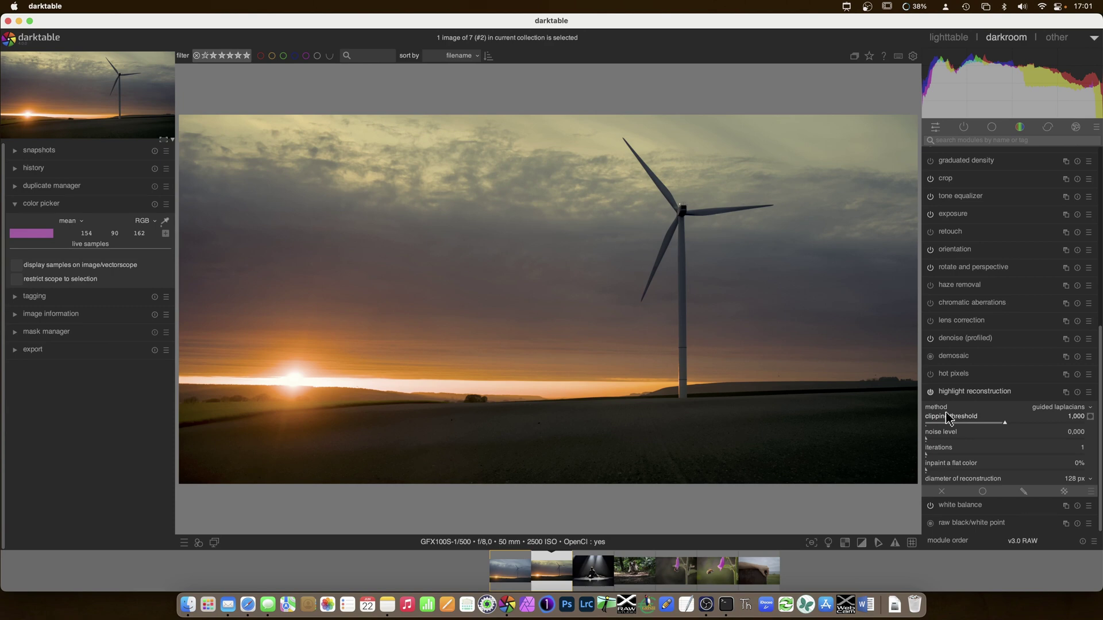
click(951, 417)
click(1060, 413)
mouse_move(417, 441)
mouse_down()
mouse_move(291, 401)
mouse_move(608, 468)
mouse_move(592, 431)
mouse_move(400, 402)
mouse_move(483, 394)
mouse_move(770, 441)
mouse_move(790, 468)
mouse_up()
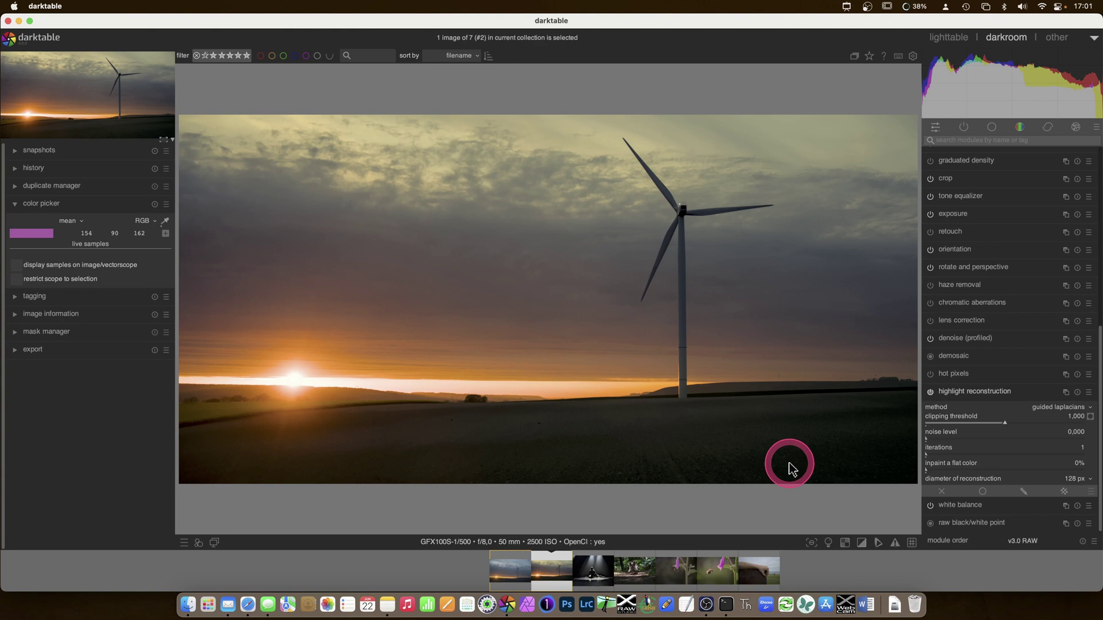
Step: Toggle the raw overexposed indicator on and off to see where the sun clips
click(845, 544)
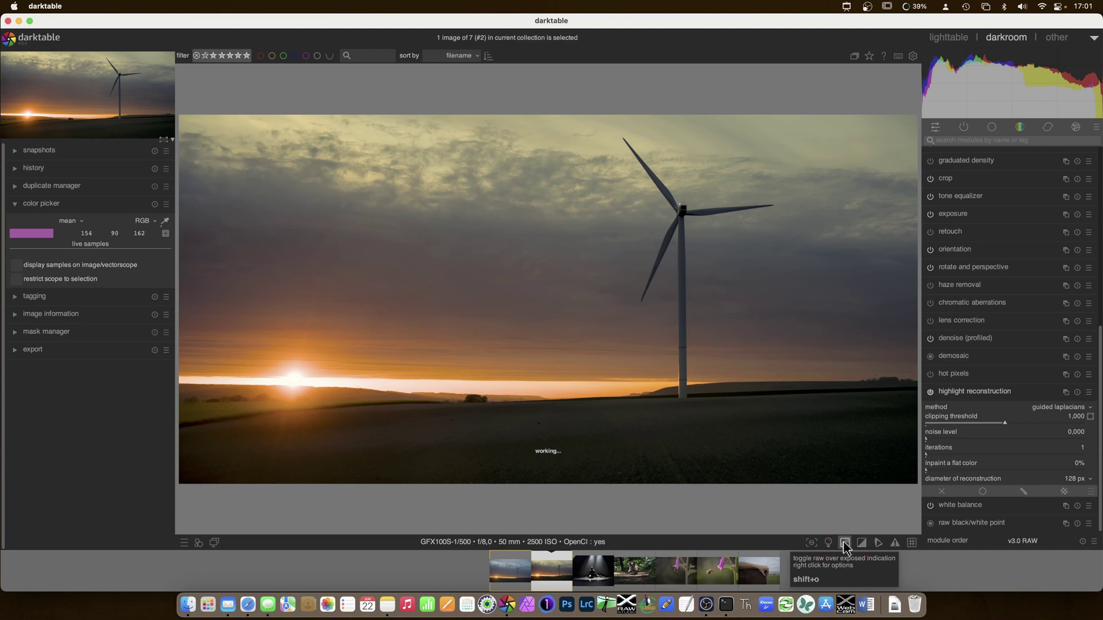
click(573, 435)
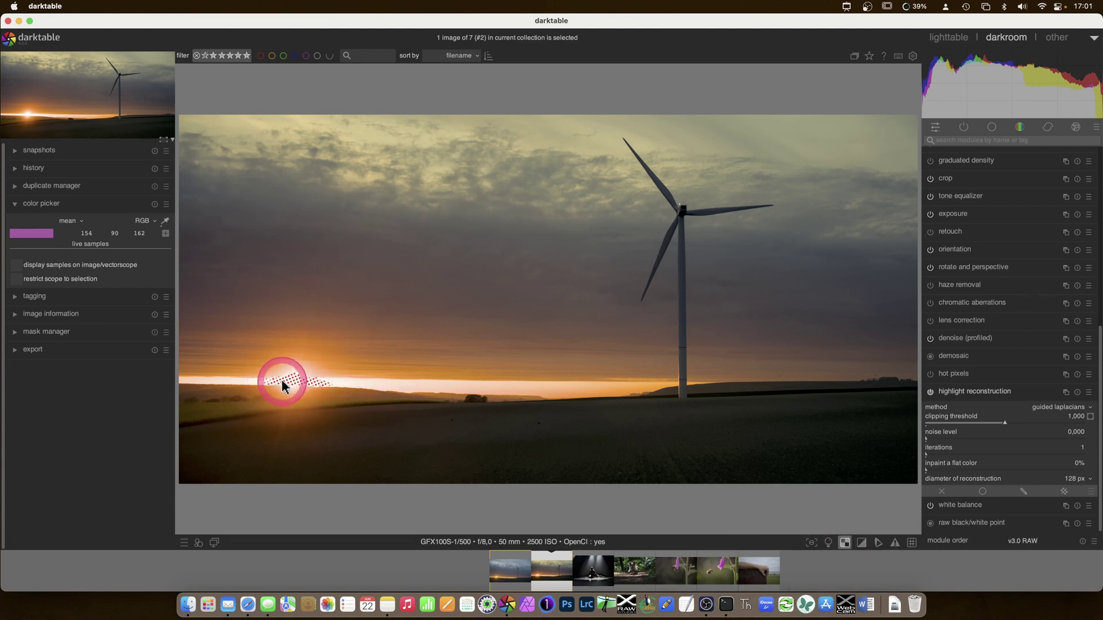
click(843, 543)
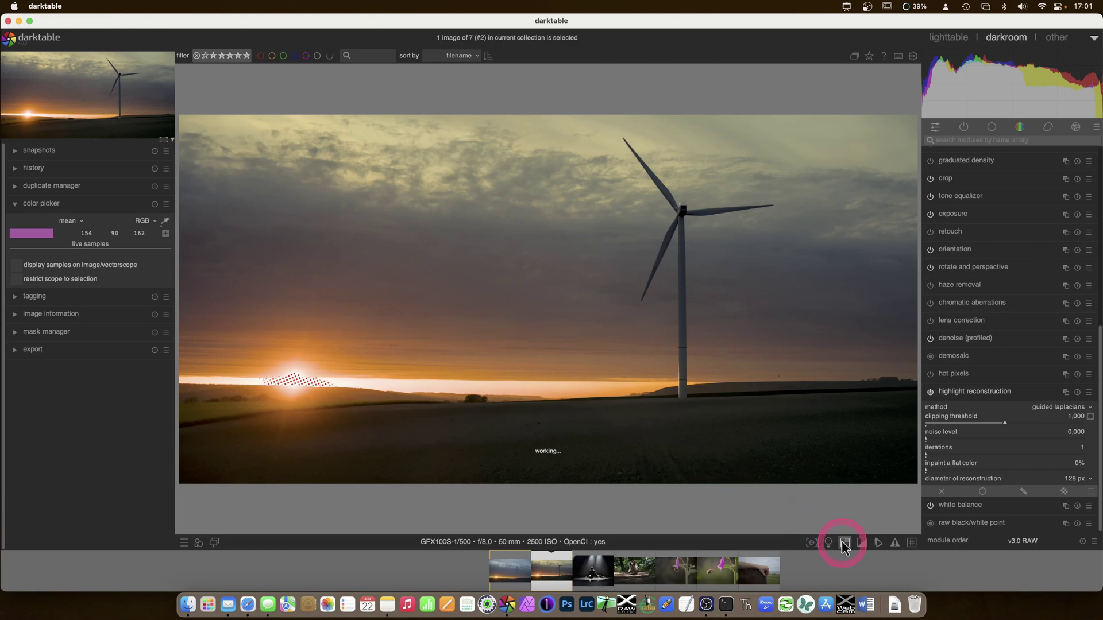
click(843, 543)
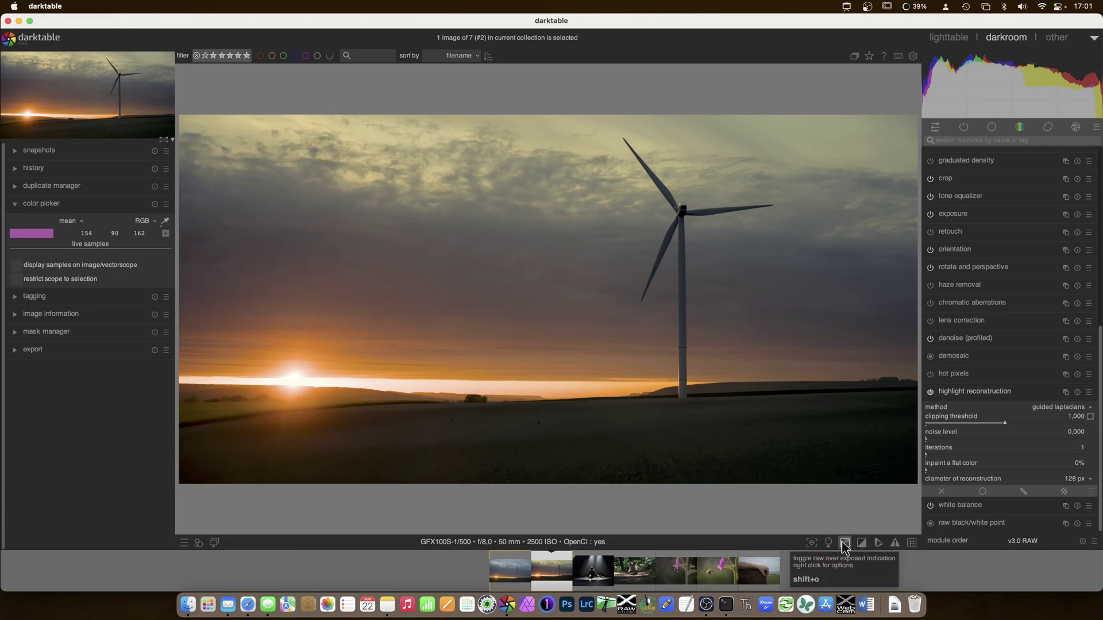
Step: Show and hide the clipping threshold mask, then collapse highlight reconstruction
click(1090, 418)
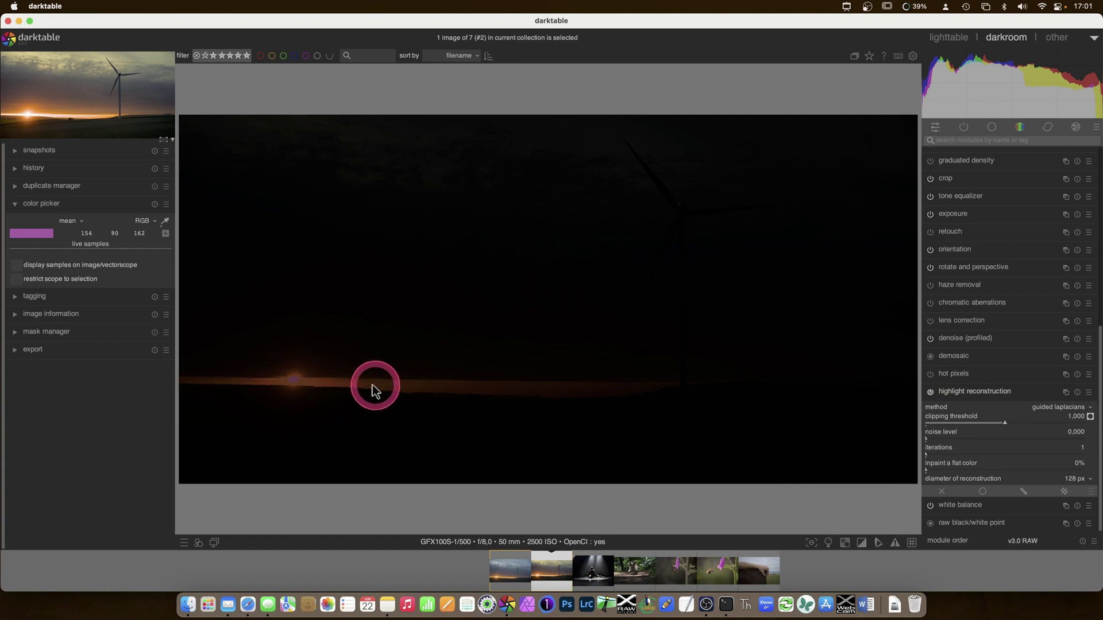
click(1090, 418)
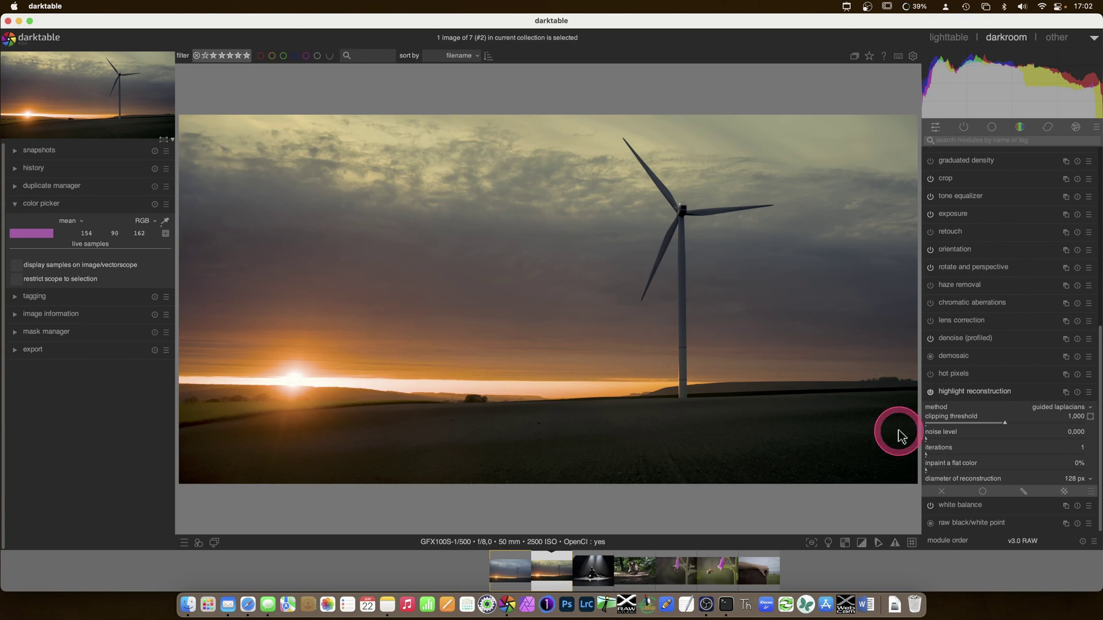
click(951, 392)
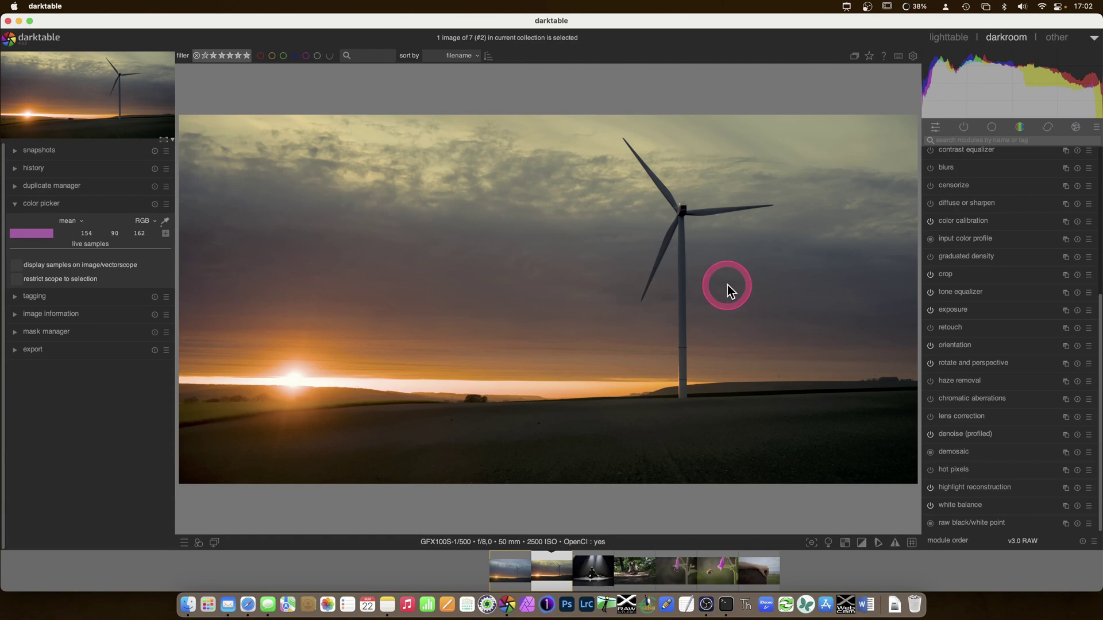
click(1018, 127)
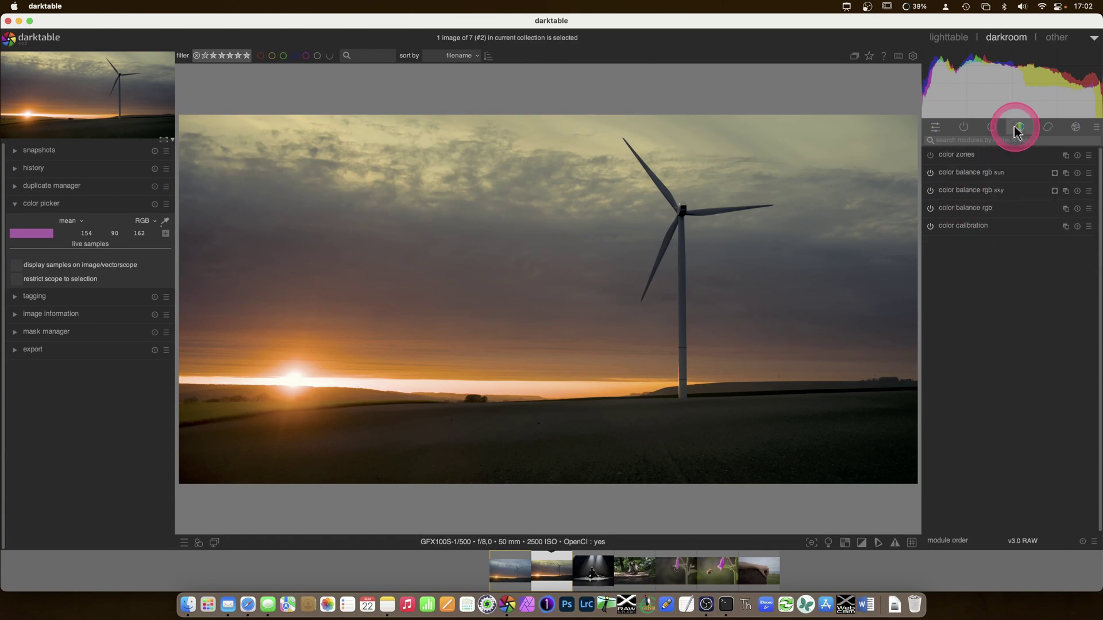
click(965, 172)
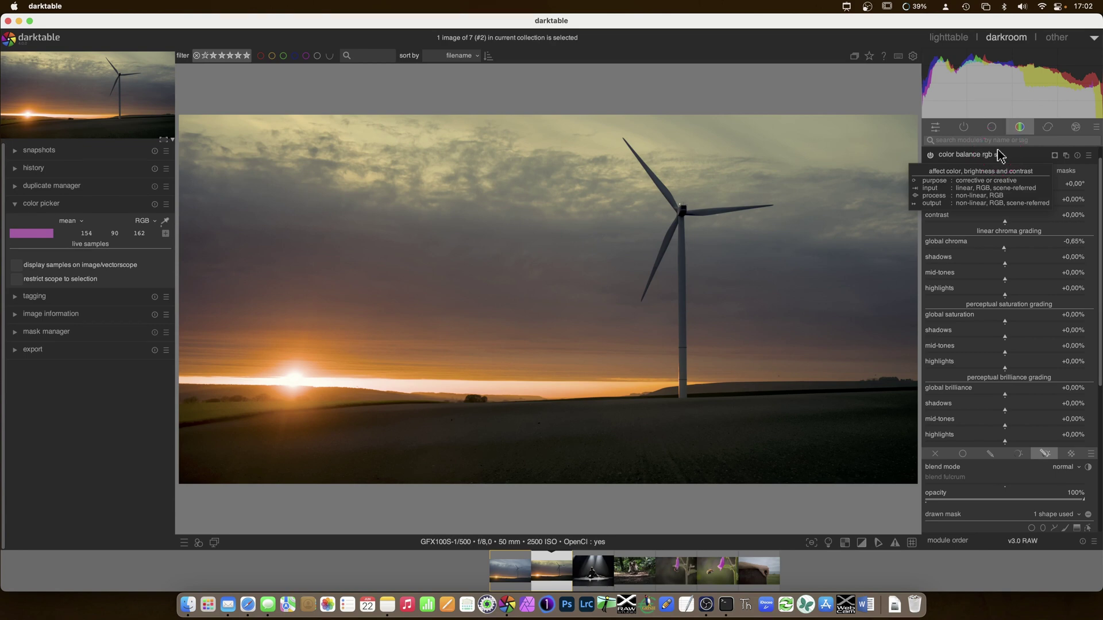
click(852, 234)
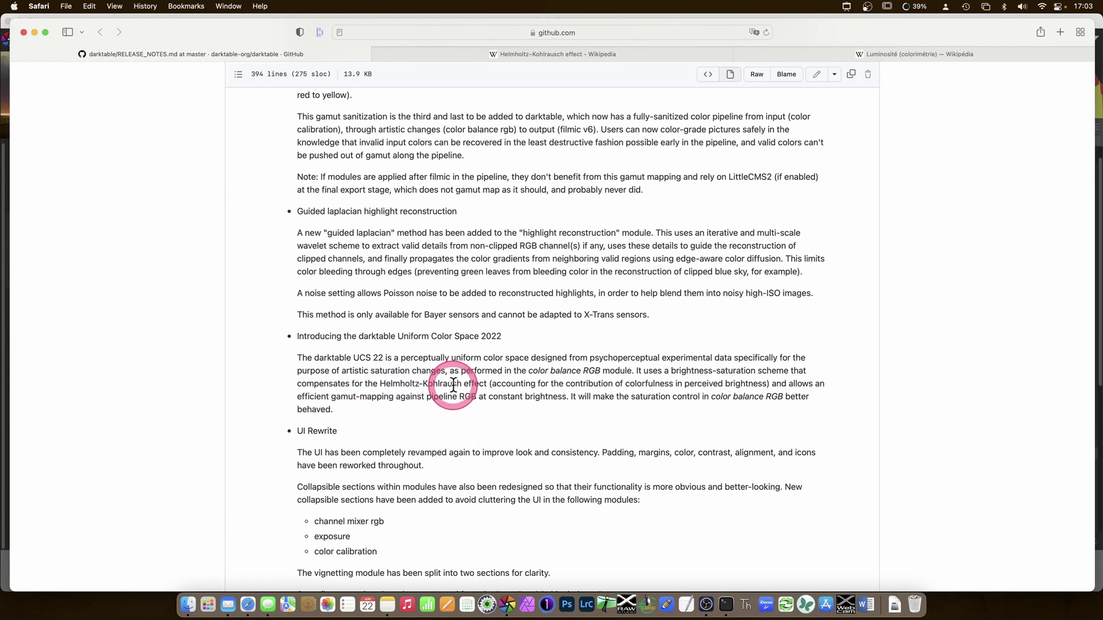
Step: Read the Helmholtz–Kohlrausch effect Wikipedia article, then return to darktable via the Dock
click(582, 52)
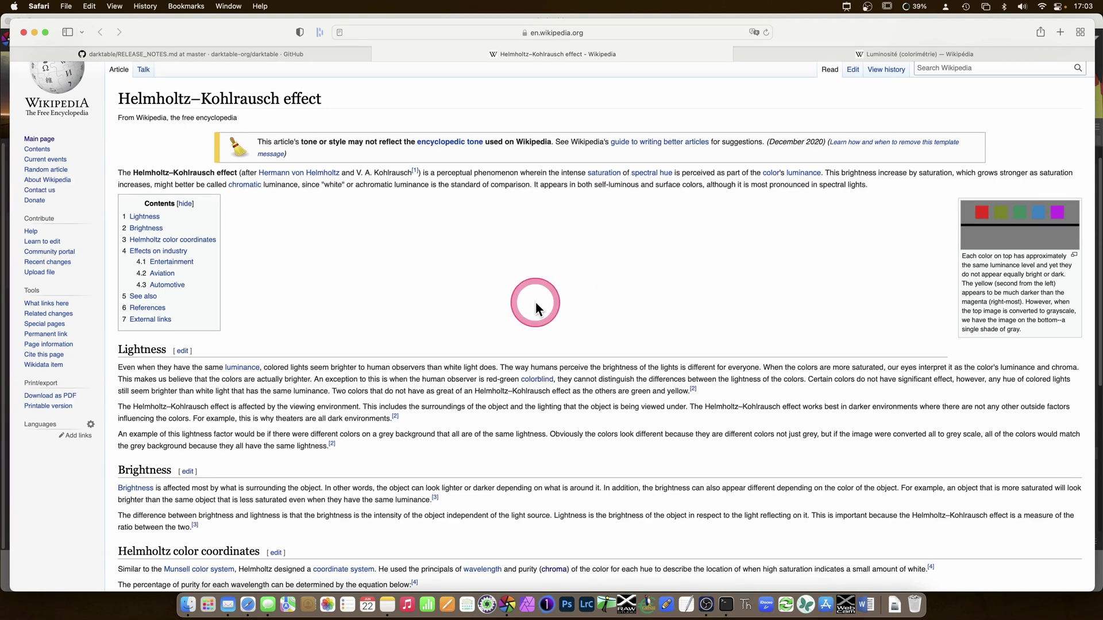
click(506, 603)
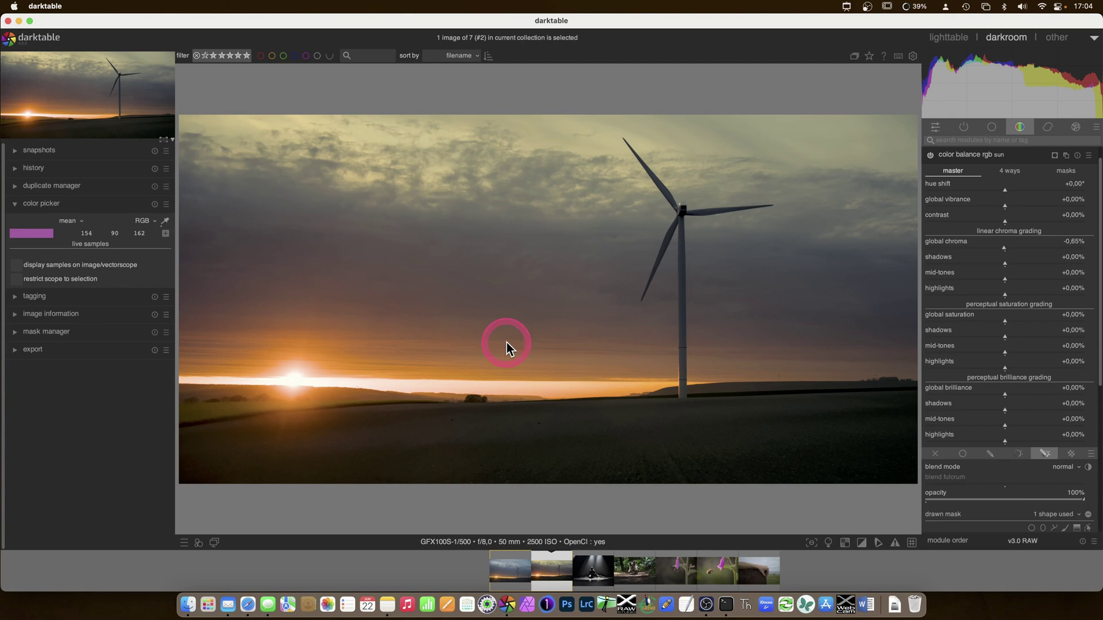
drag(507, 344, 218, 244)
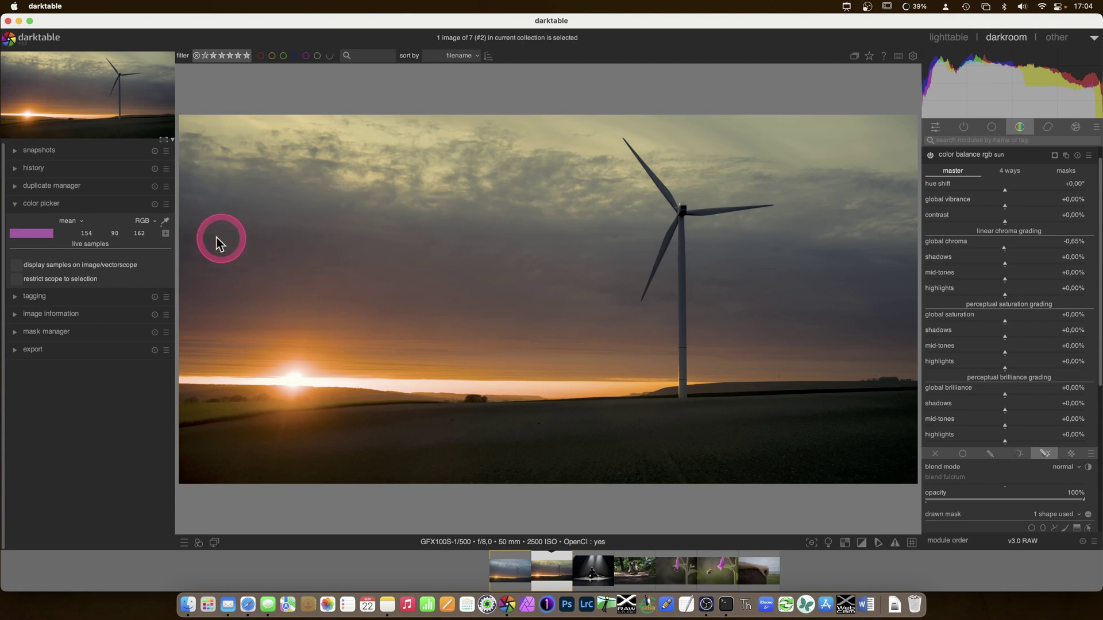
mouse_move(86, 231)
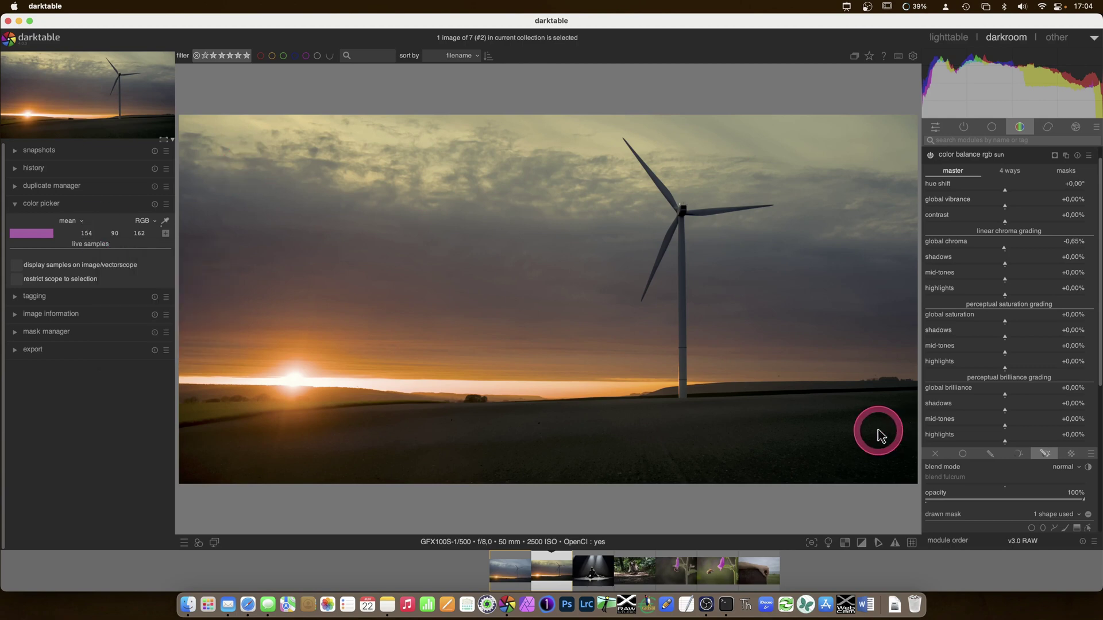
click(912, 543)
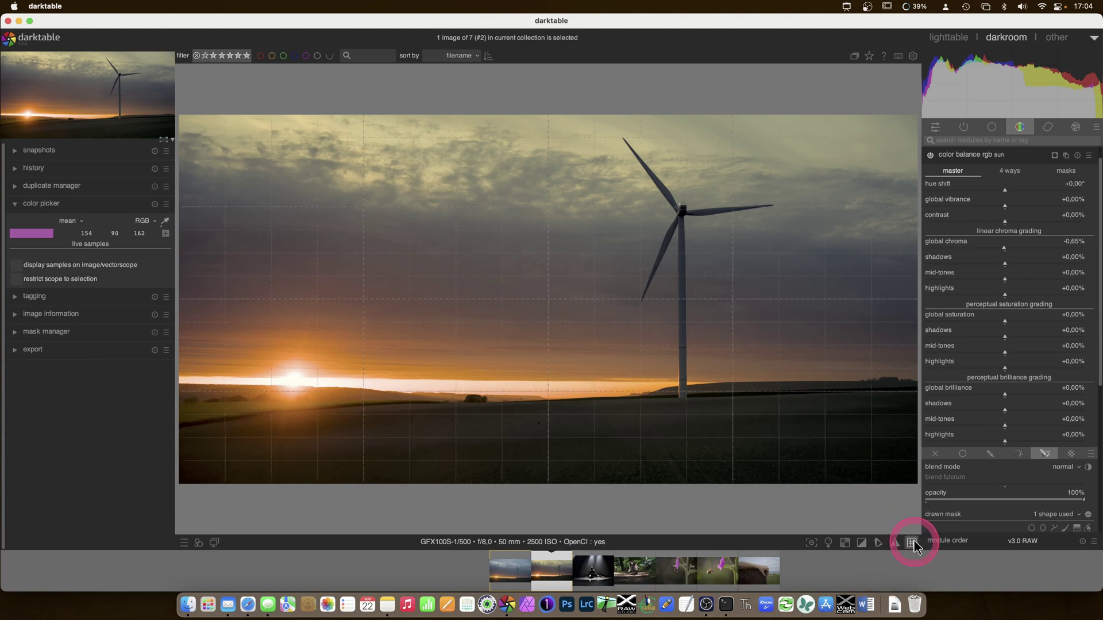
Step: Set the guide overlay contrast to 0.234, hide the grid with G, and open image 6 of 7
right_click(913, 544)
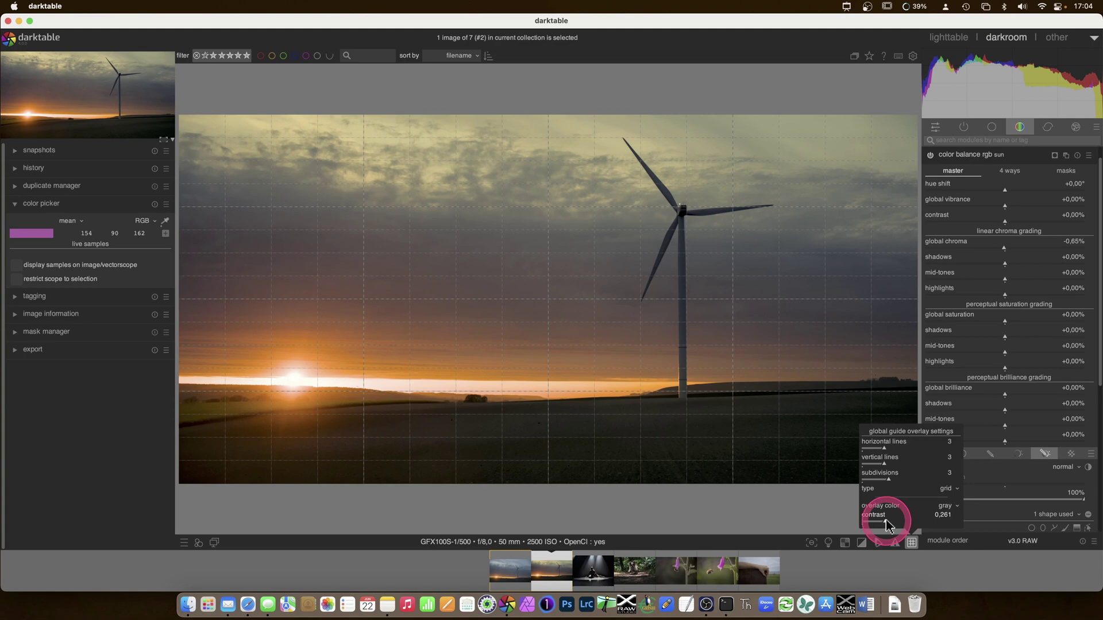
drag(886, 524, 942, 525)
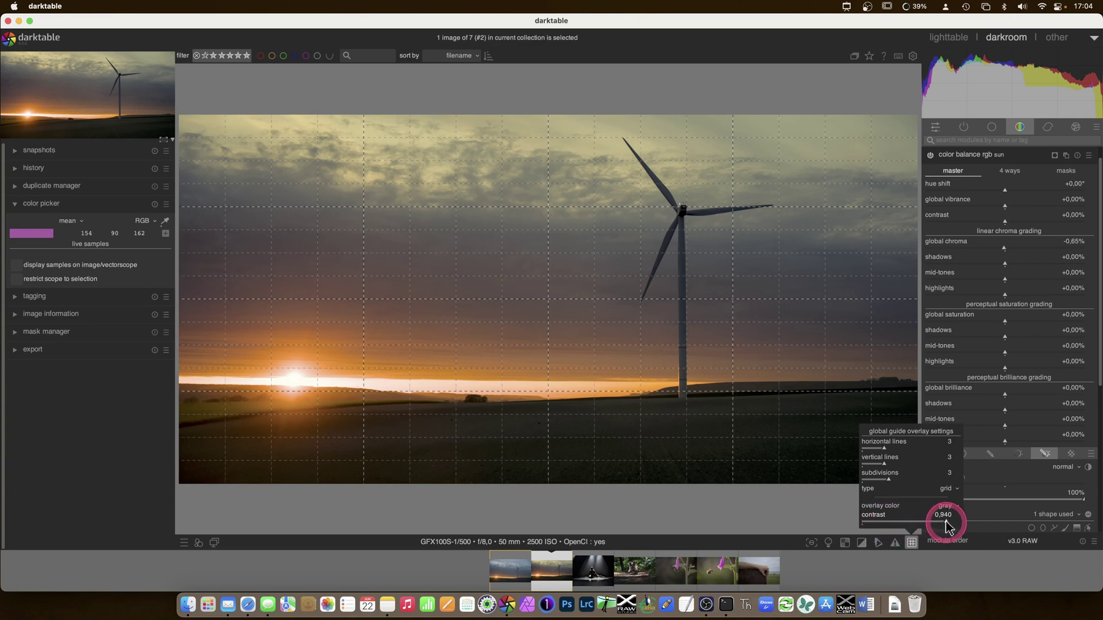
mouse_move(946, 523)
mouse_down()
mouse_move(855, 527)
mouse_move(930, 522)
mouse_move(878, 524)
mouse_move(914, 527)
mouse_move(893, 523)
mouse_up()
scroll(867, 527, up, 5)
click(745, 511)
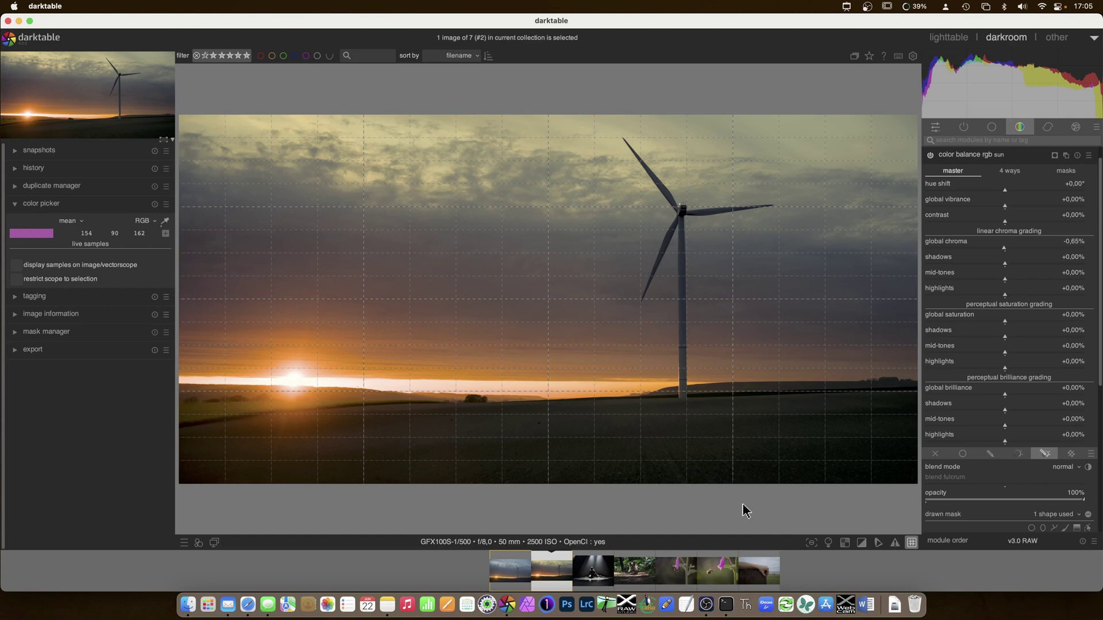
key(g)
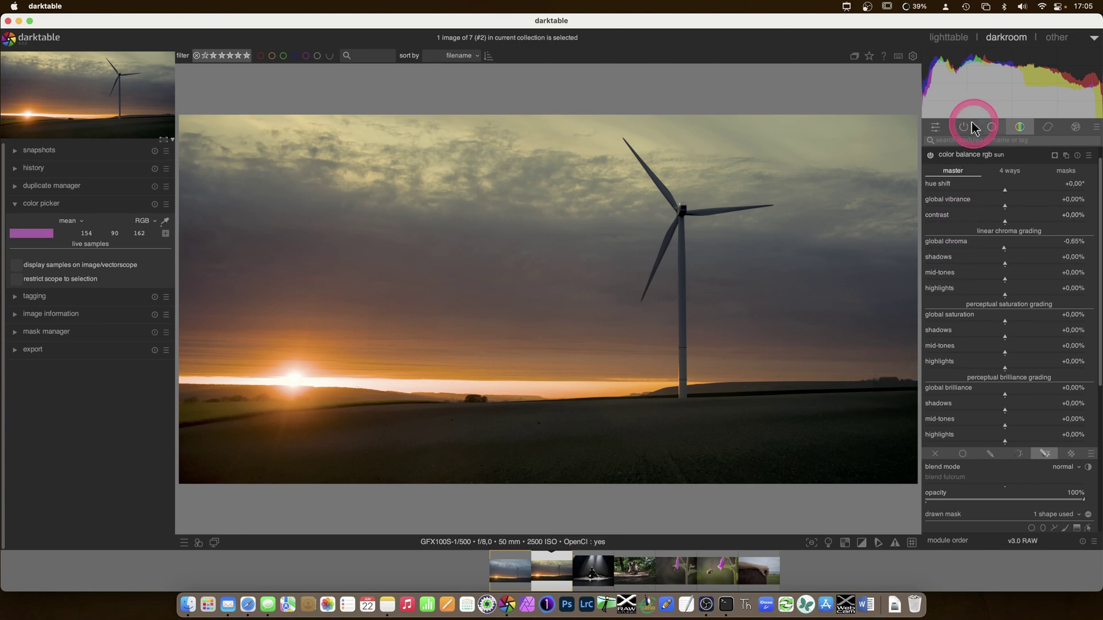
click(722, 578)
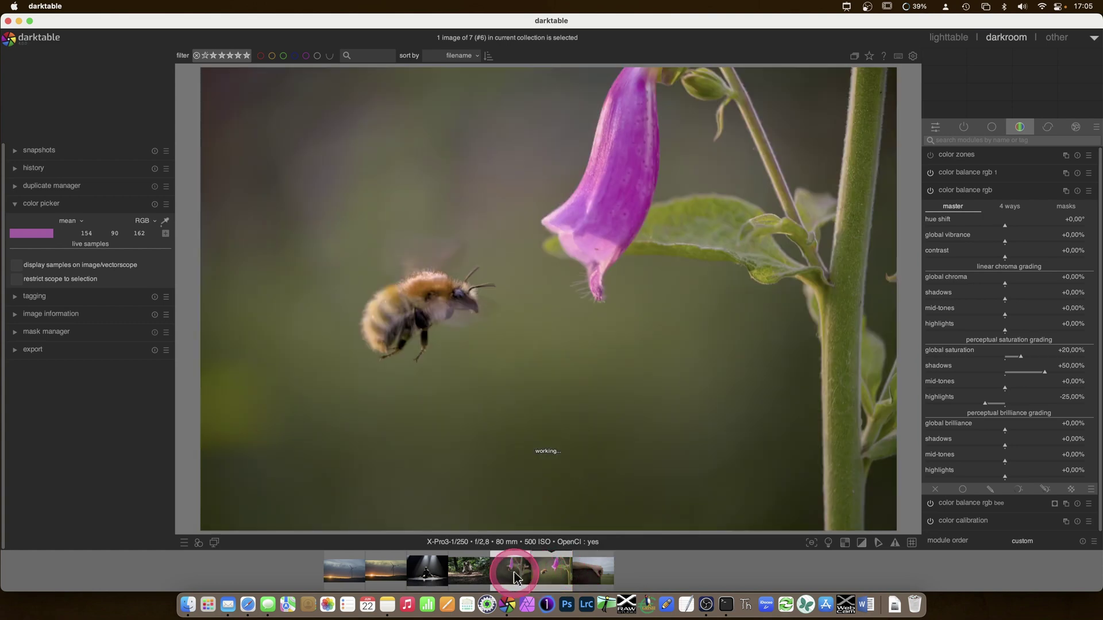
Step: Open the bee-on-foxglove photo and show only its active processing modules
click(515, 577)
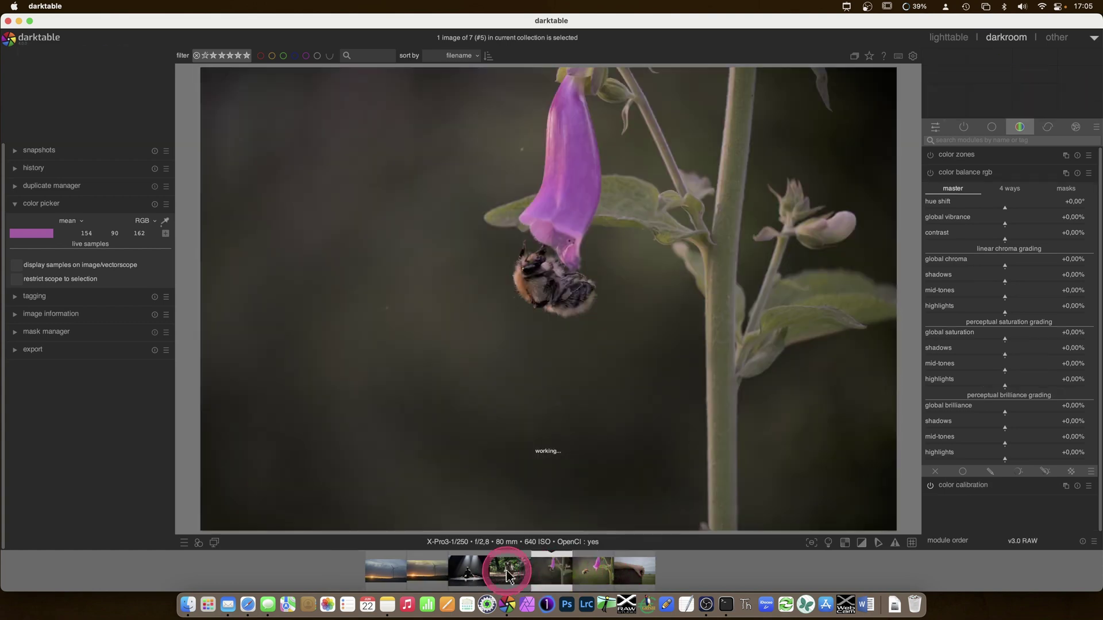
click(950, 305)
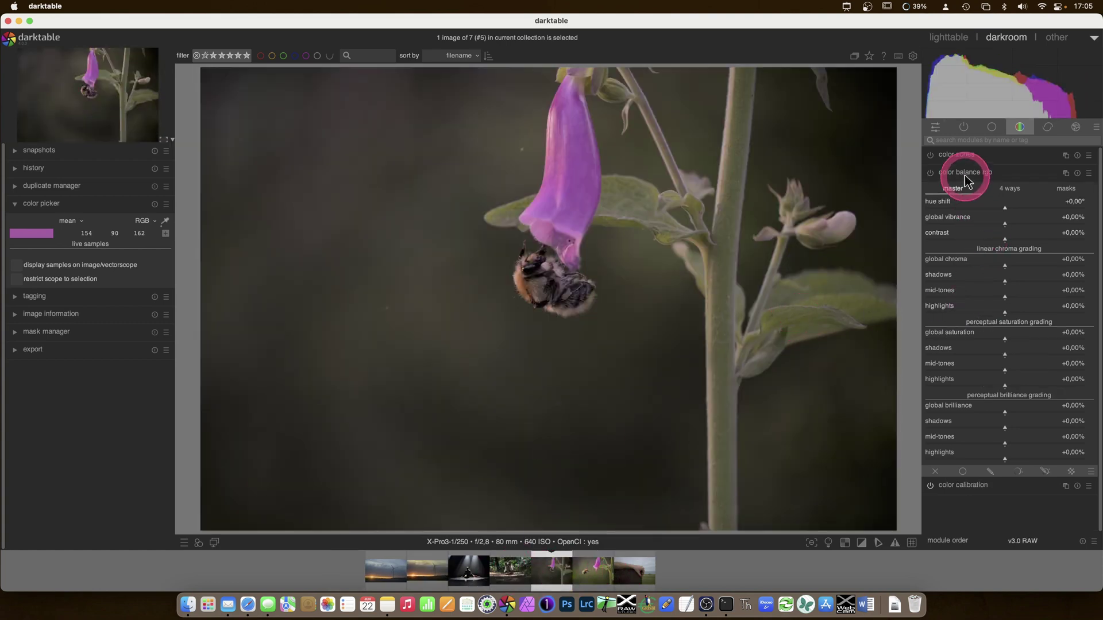
click(963, 127)
Step: Set exposure to -0,050 EV, expand highlight reconstruction, and switch to Safari's Wikipedia article
click(955, 227)
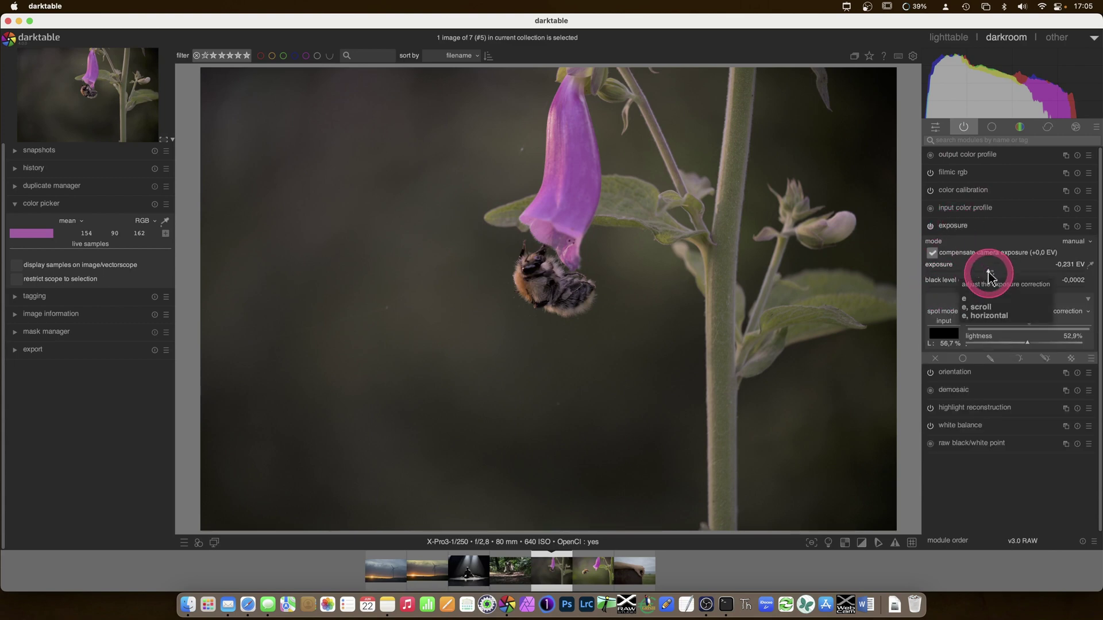
mouse_move(997, 271)
mouse_down()
mouse_move(1042, 276)
mouse_move(968, 276)
mouse_move(1010, 270)
mouse_move(985, 276)
mouse_move(1000, 276)
mouse_up()
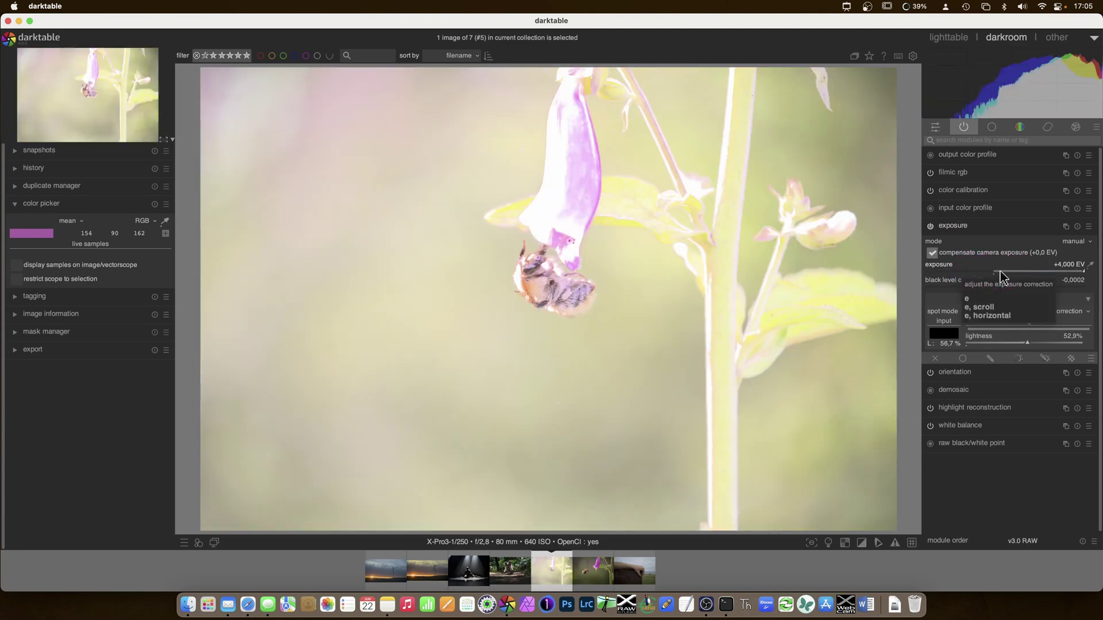
mouse_move(1000, 277)
mouse_down()
mouse_move(884, 270)
mouse_move(1043, 273)
mouse_move(963, 274)
mouse_move(995, 276)
mouse_up()
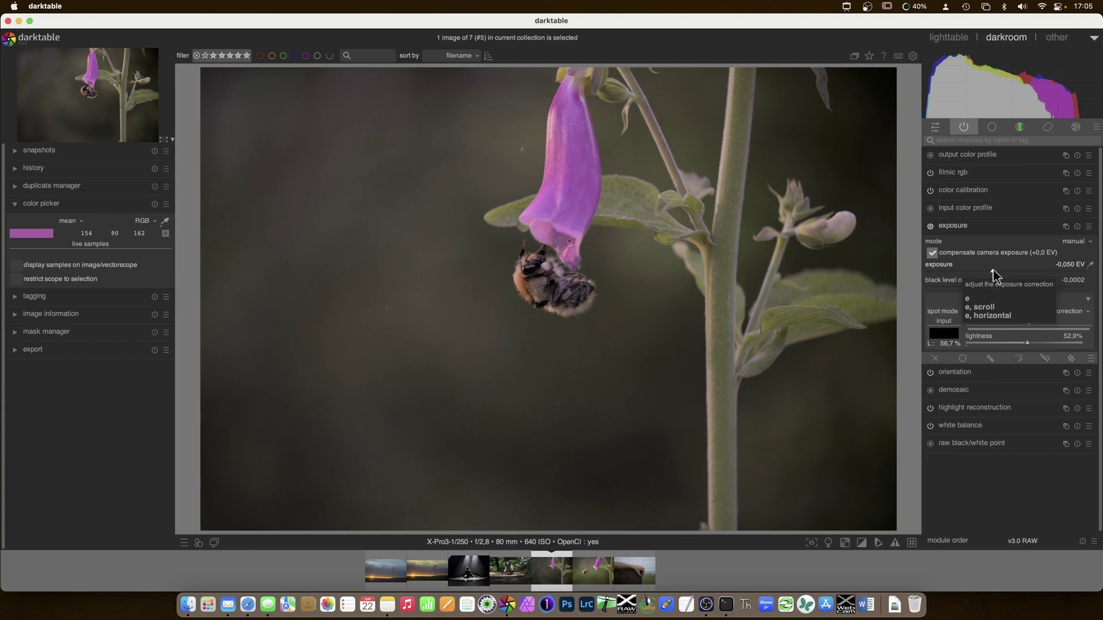
click(970, 407)
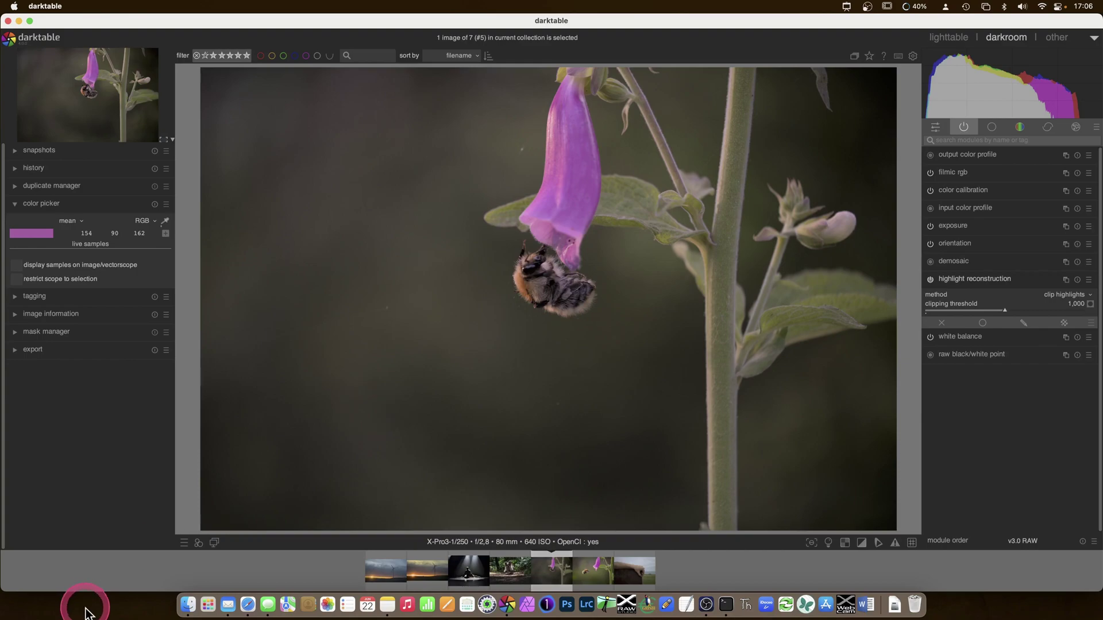
click(248, 604)
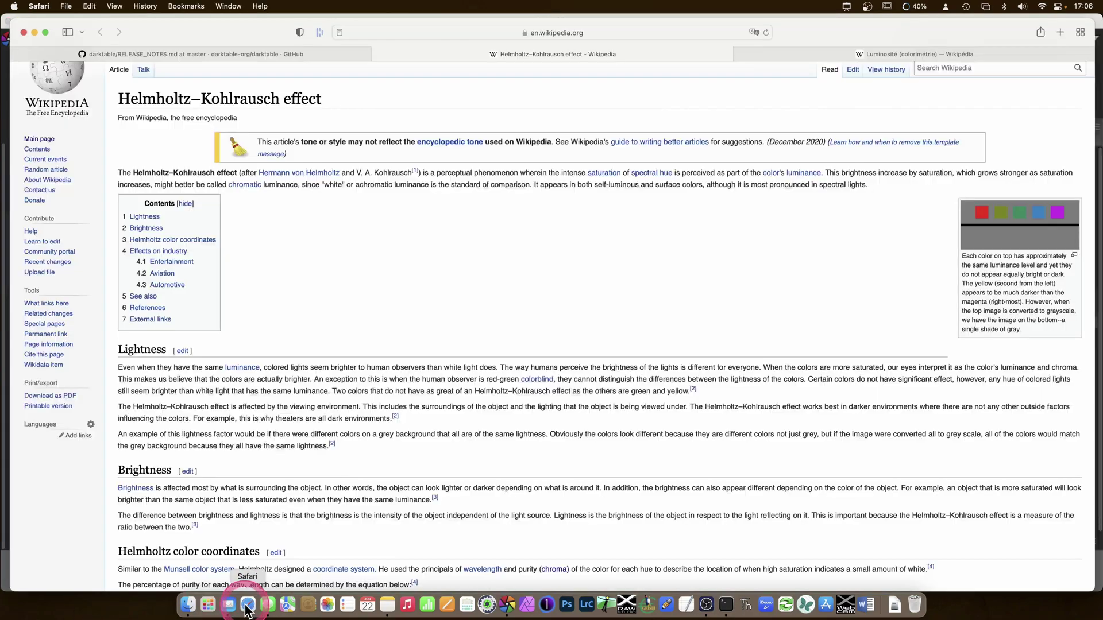
Step: Return to GitHub's darktable RELEASE_NOTES.md and scroll through the enhancements down to Bug Fixes
click(254, 55)
scroll(319, 306, up, 15)
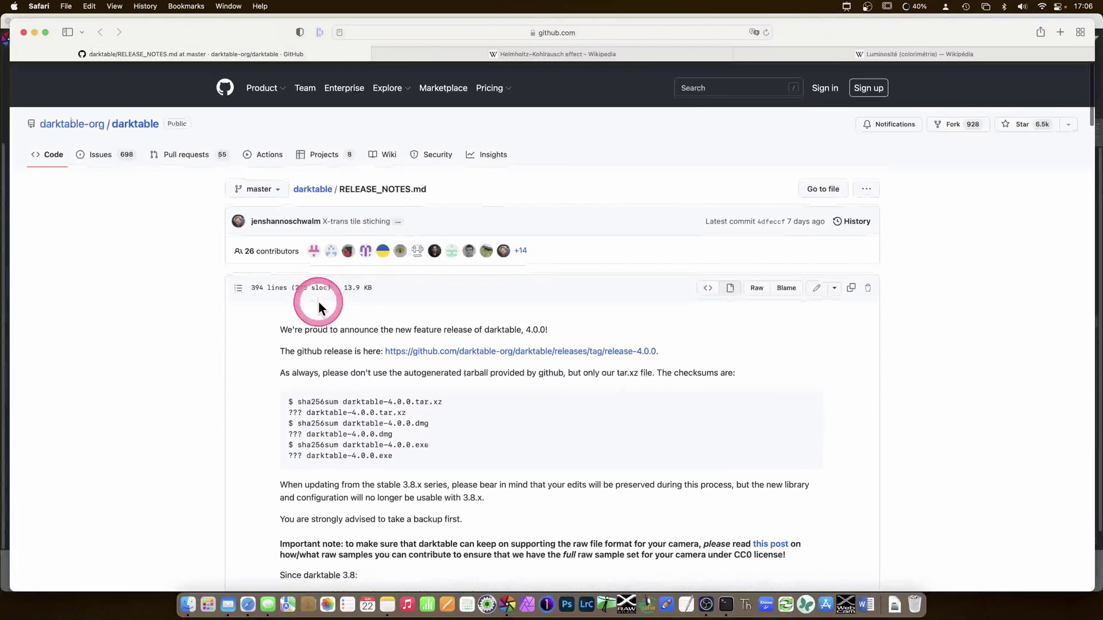
mouse_move(104, 118)
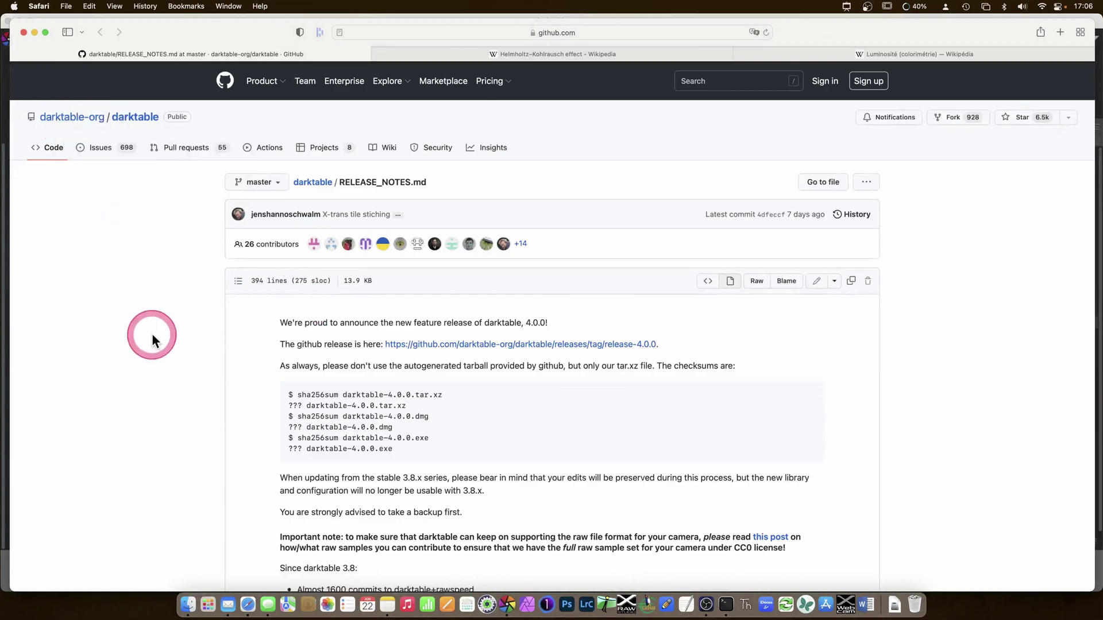
scroll(422, 394, down, 3)
scroll(422, 393, down, 8)
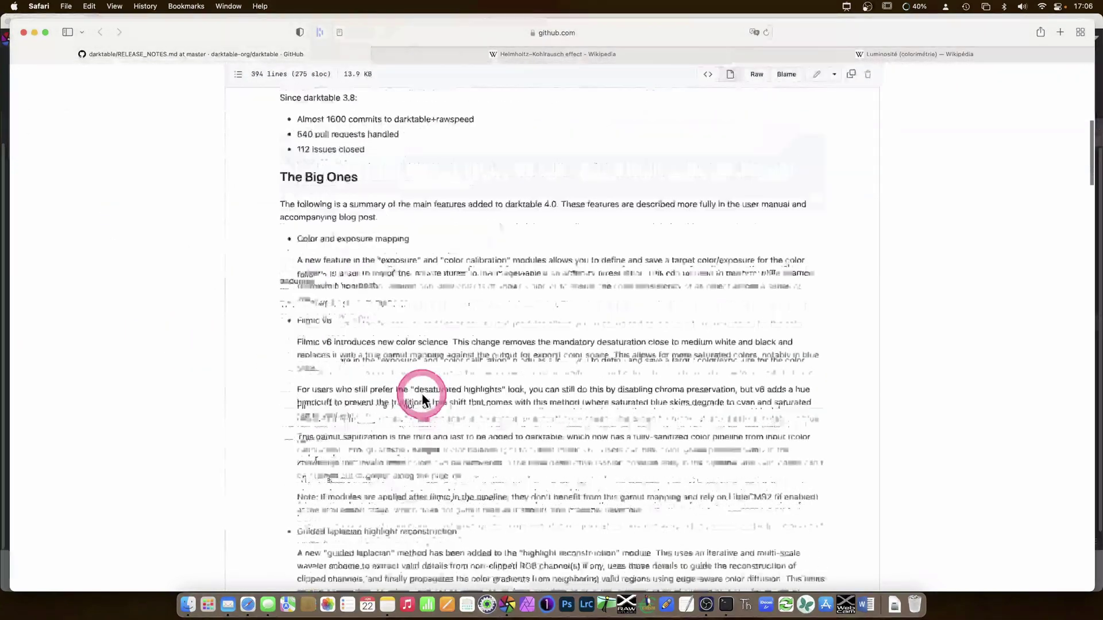
scroll(422, 395, down, 10)
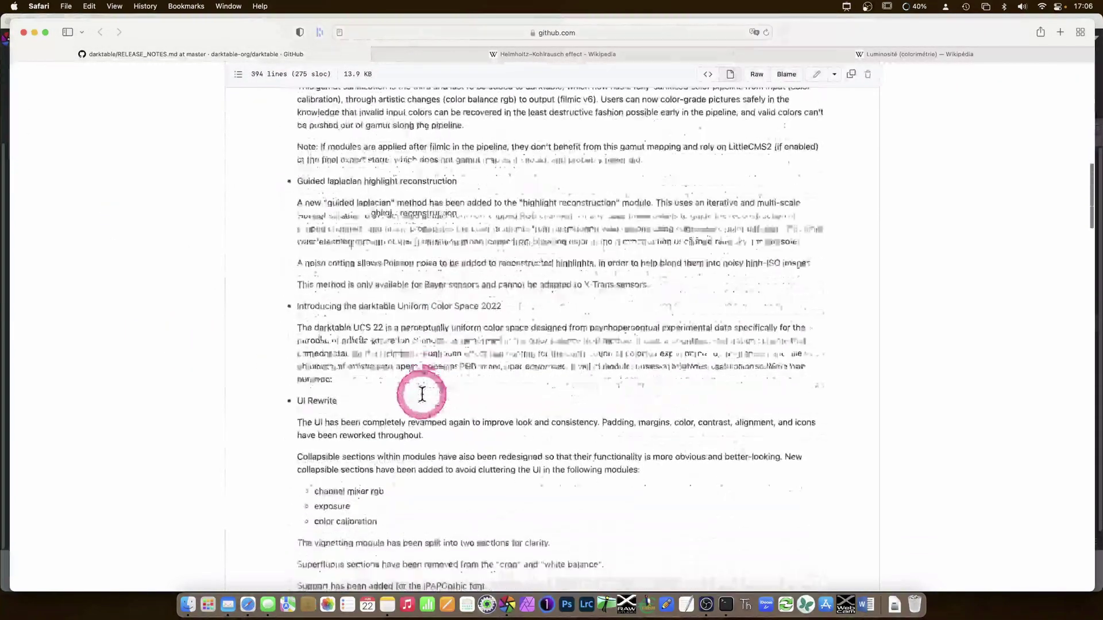
scroll(409, 352, down, 6)
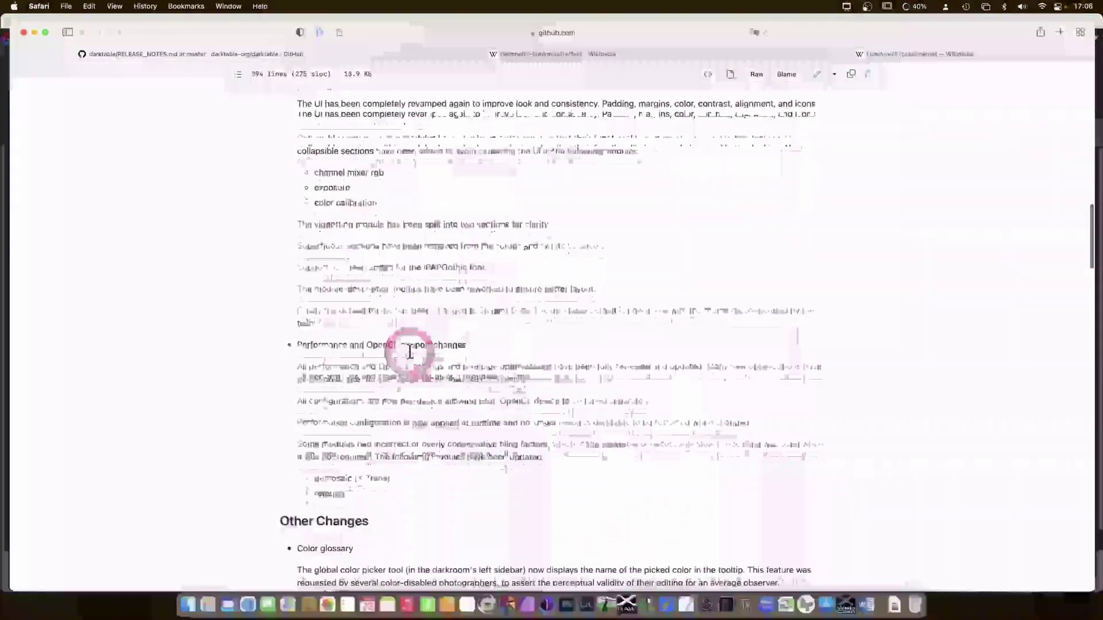
scroll(460, 382, down, 4)
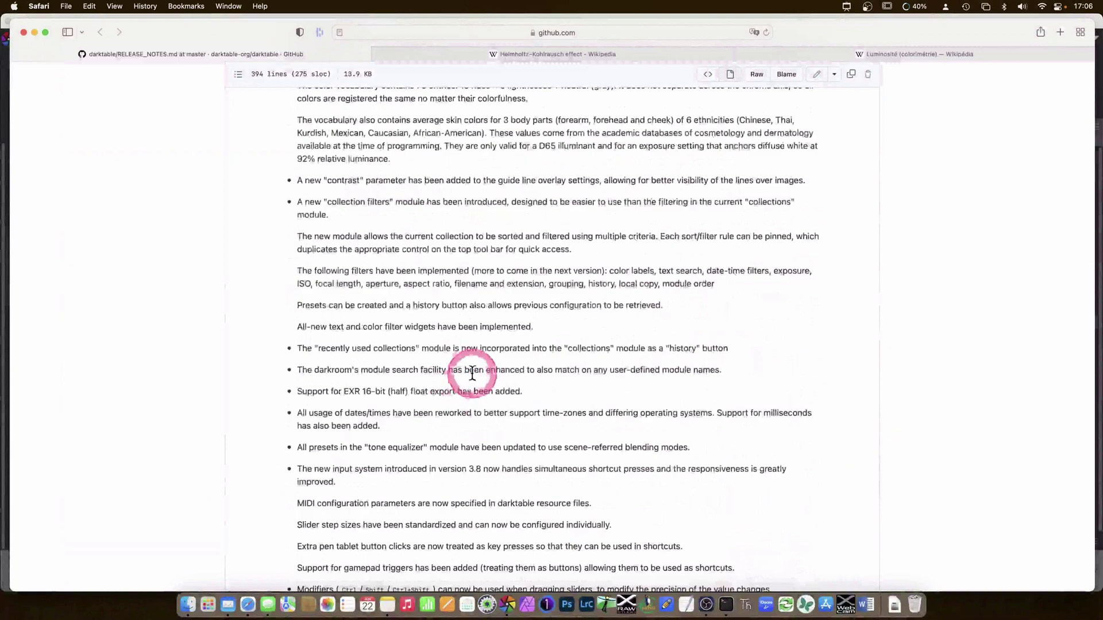
scroll(460, 378, down, 4)
scroll(449, 377, down, 6)
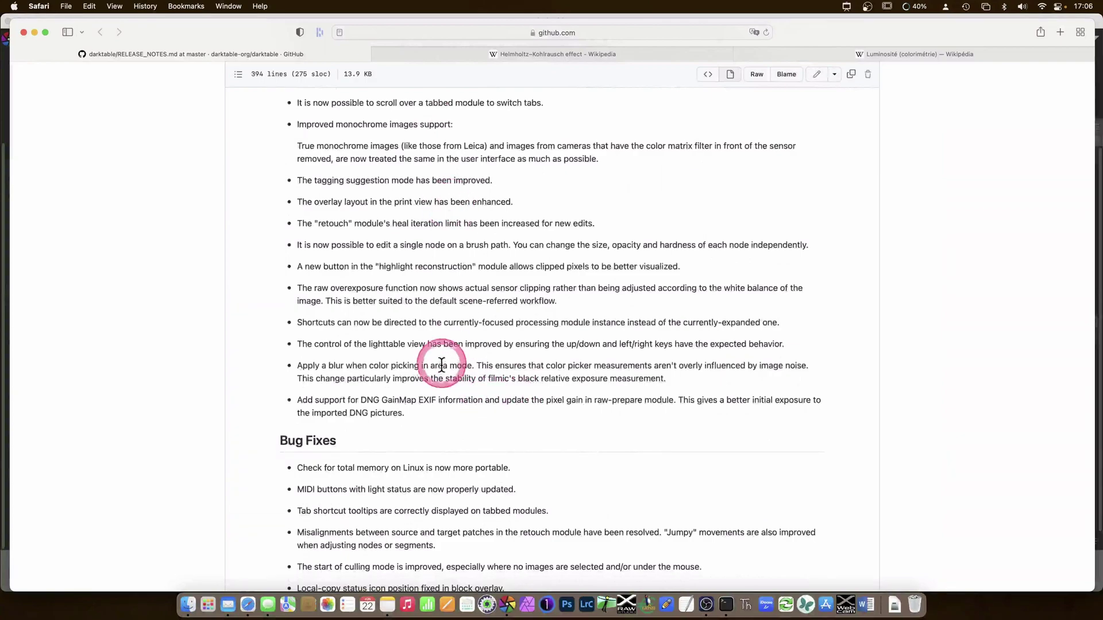
scroll(441, 368, down, 2)
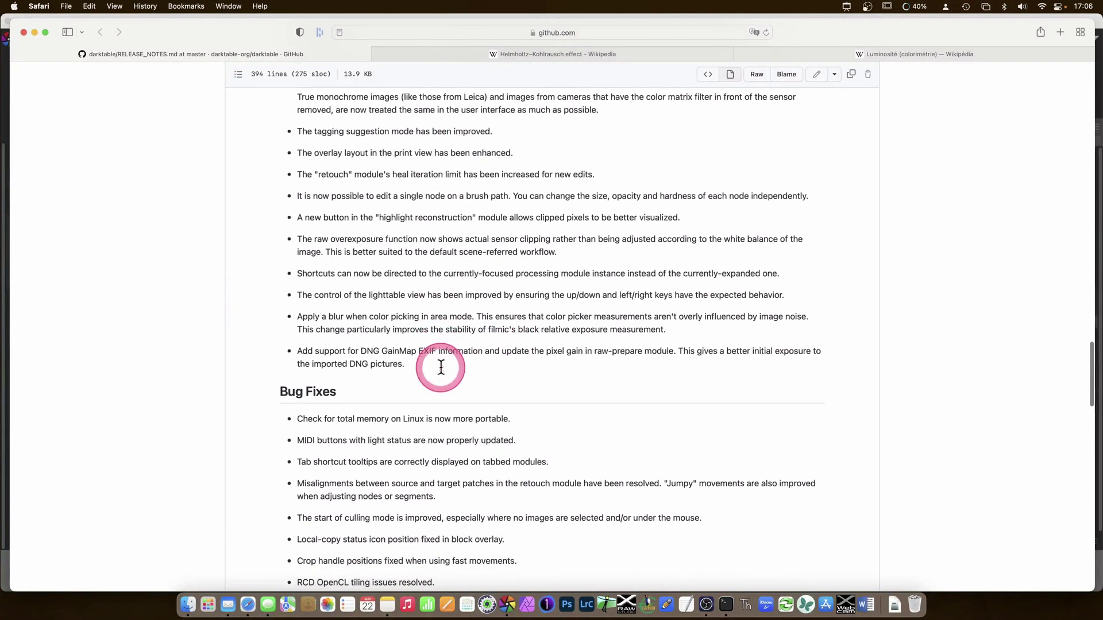
scroll(442, 368, down, 10)
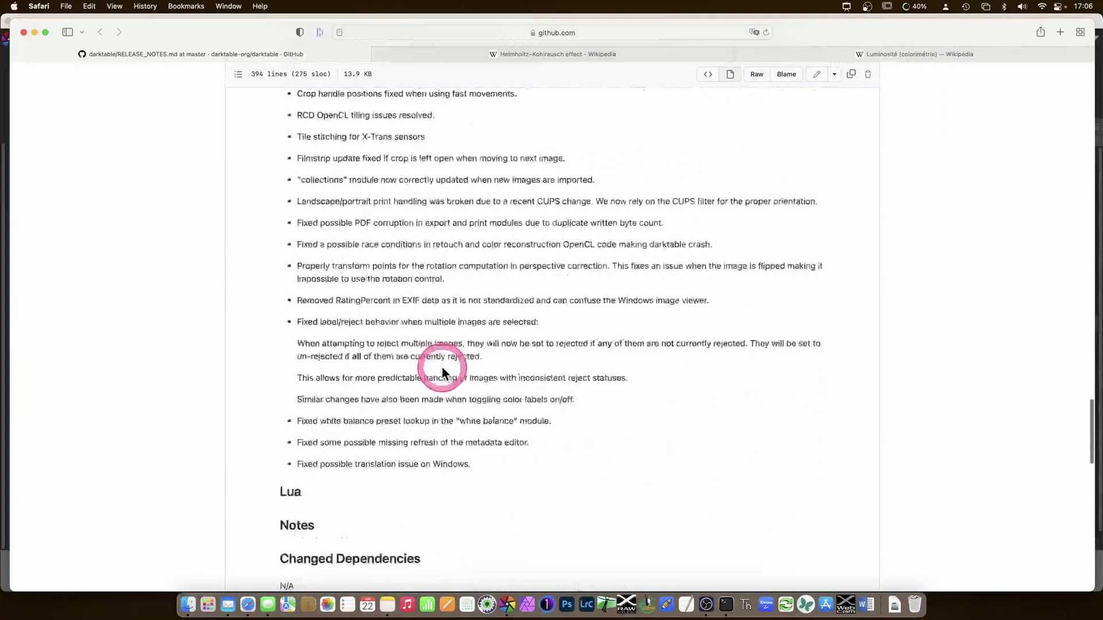
scroll(442, 368, up, 10)
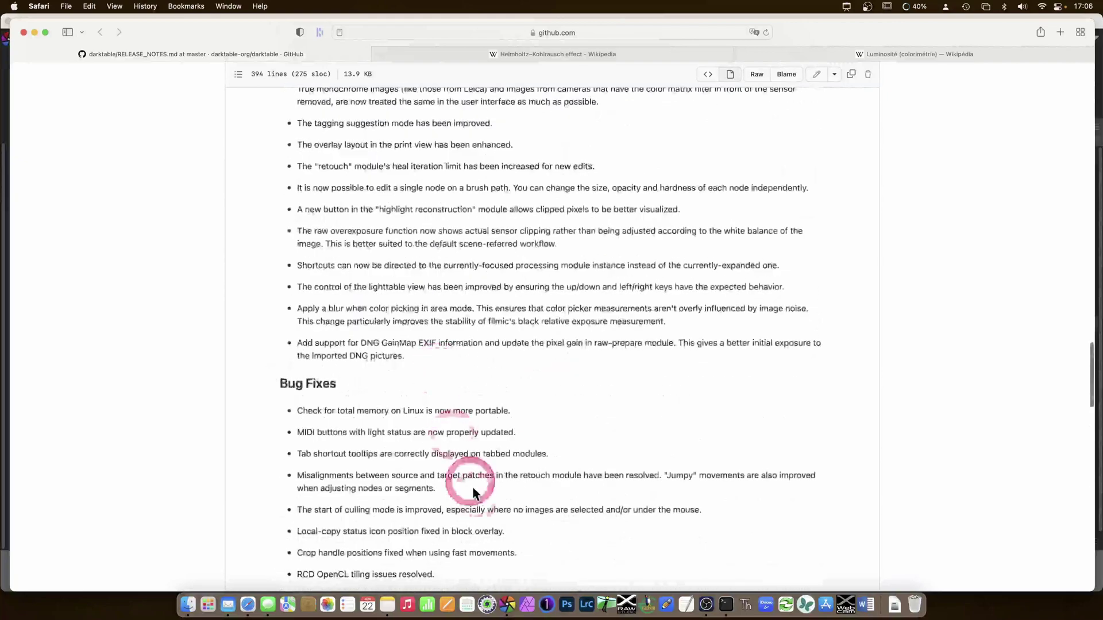
Step: In darktable's lighttable, filter the range rating to 3 stars, then to 5 stars
click(506, 604)
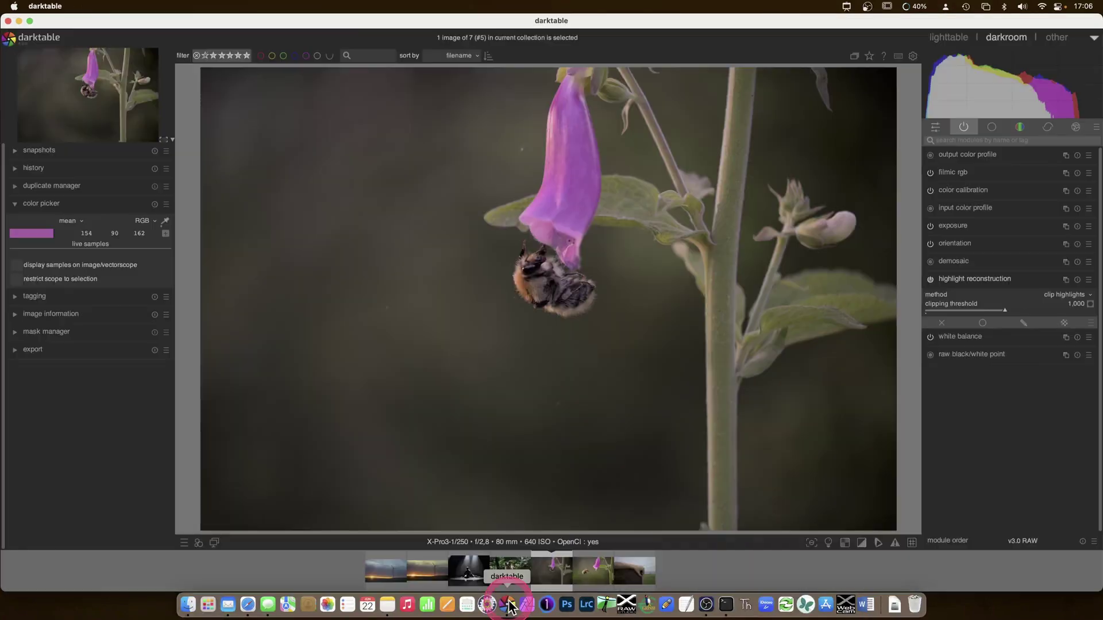
click(948, 38)
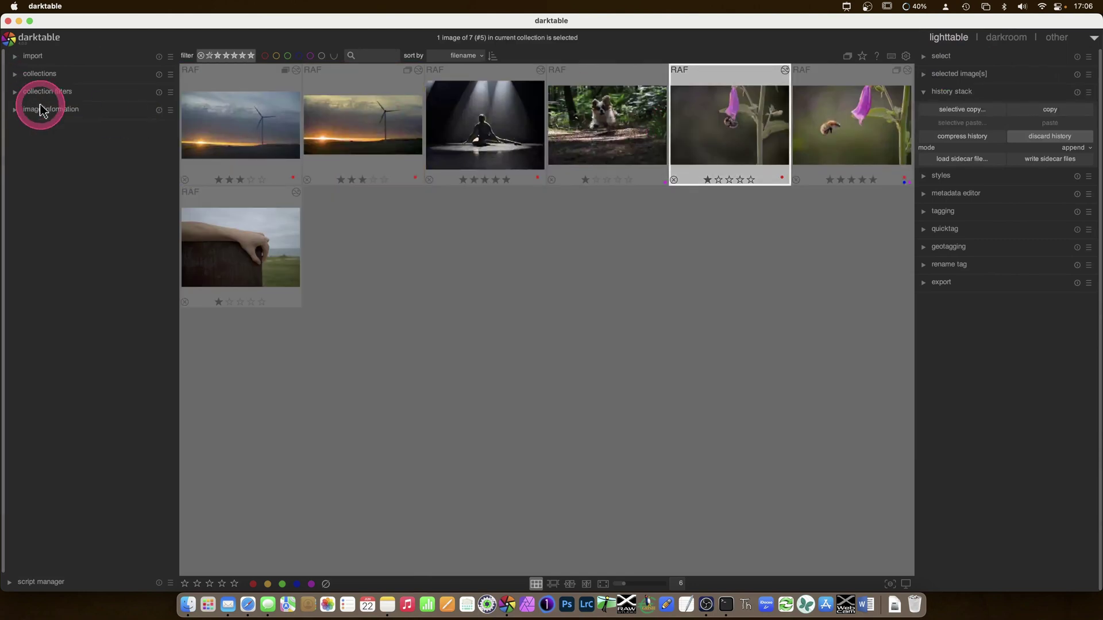
click(15, 92)
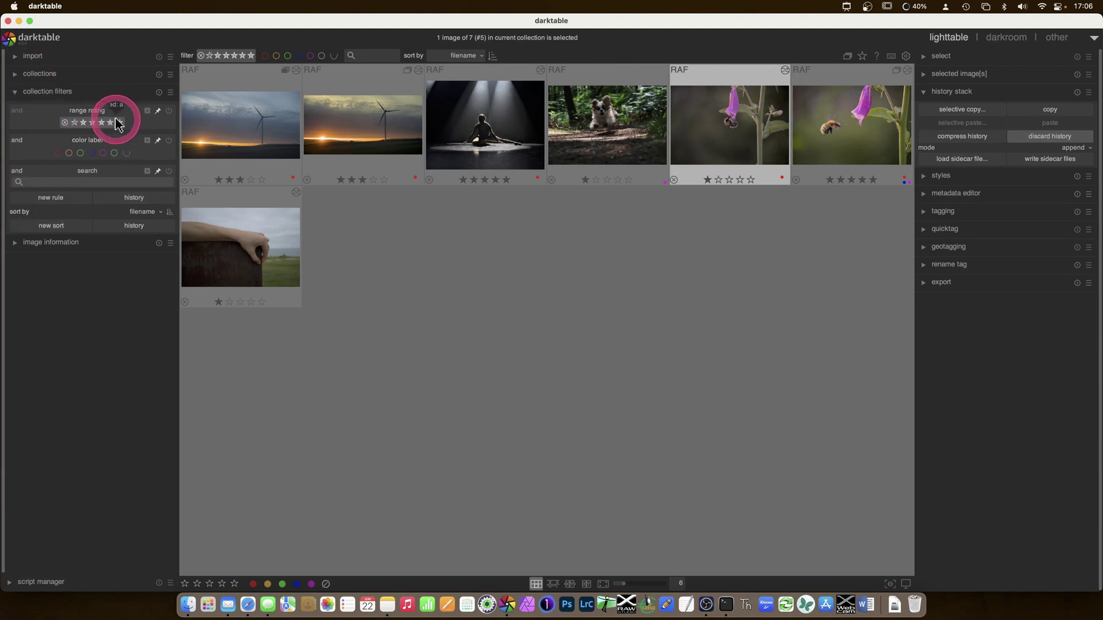
click(105, 127)
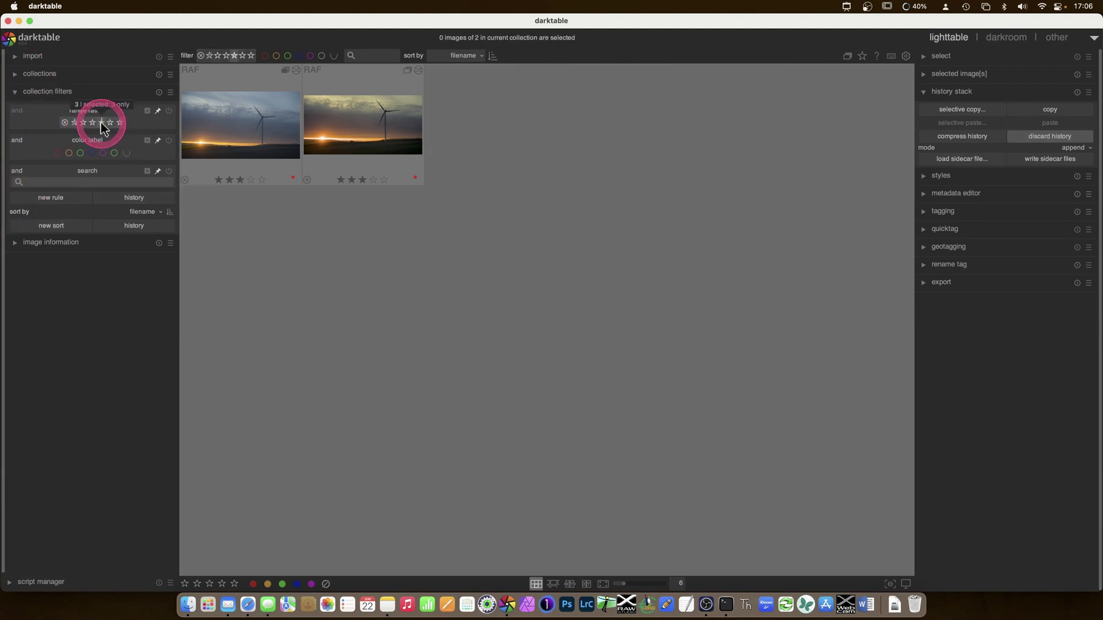
click(121, 128)
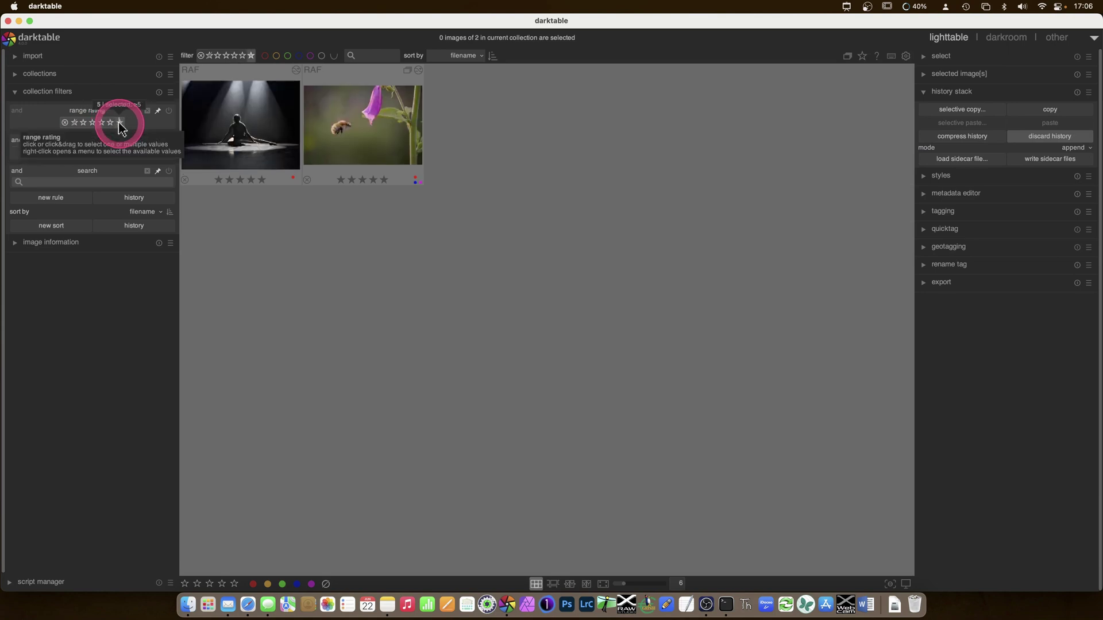
Step: Check the collections module's property list, keep 'tag', and collapse the section
click(14, 76)
click(14, 90)
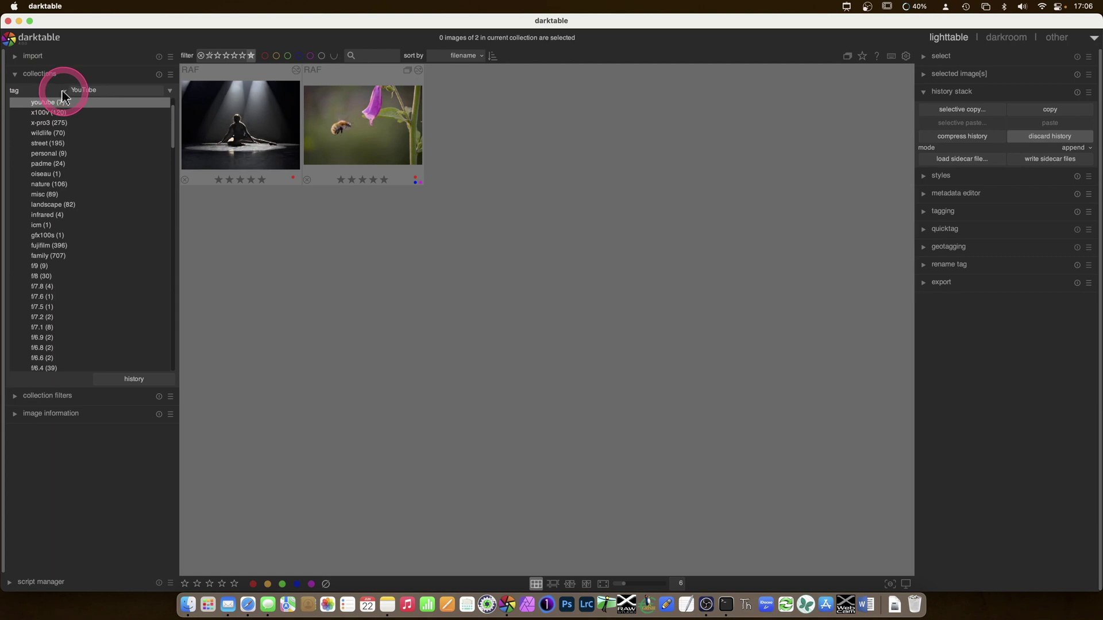
click(61, 91)
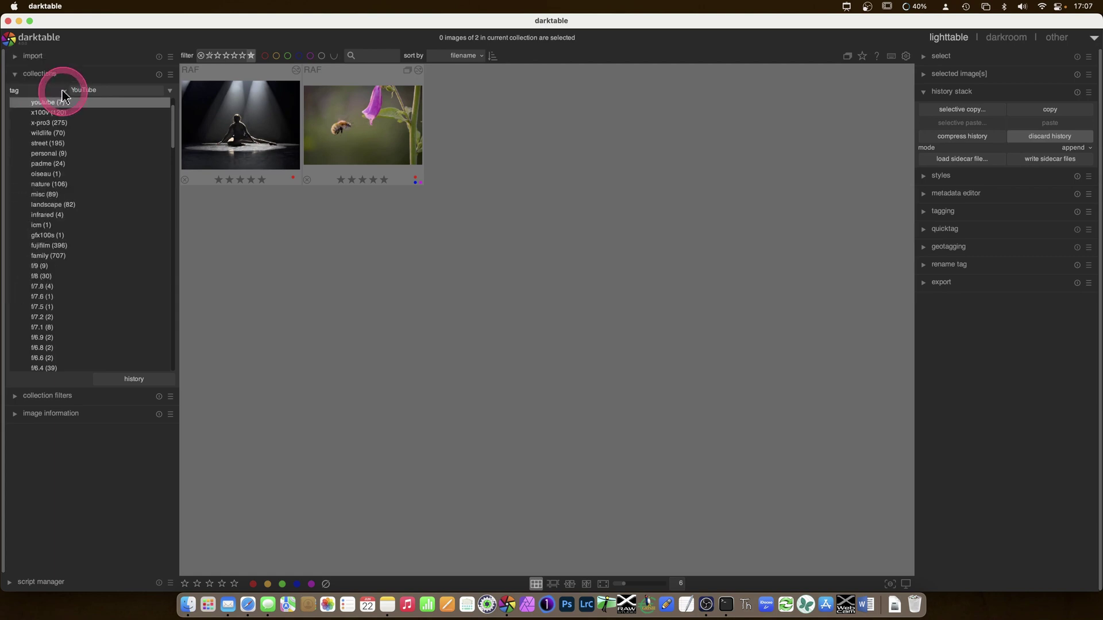
click(15, 74)
Step: Toggle the pin icons of the rating, color label and search filter rules
click(15, 92)
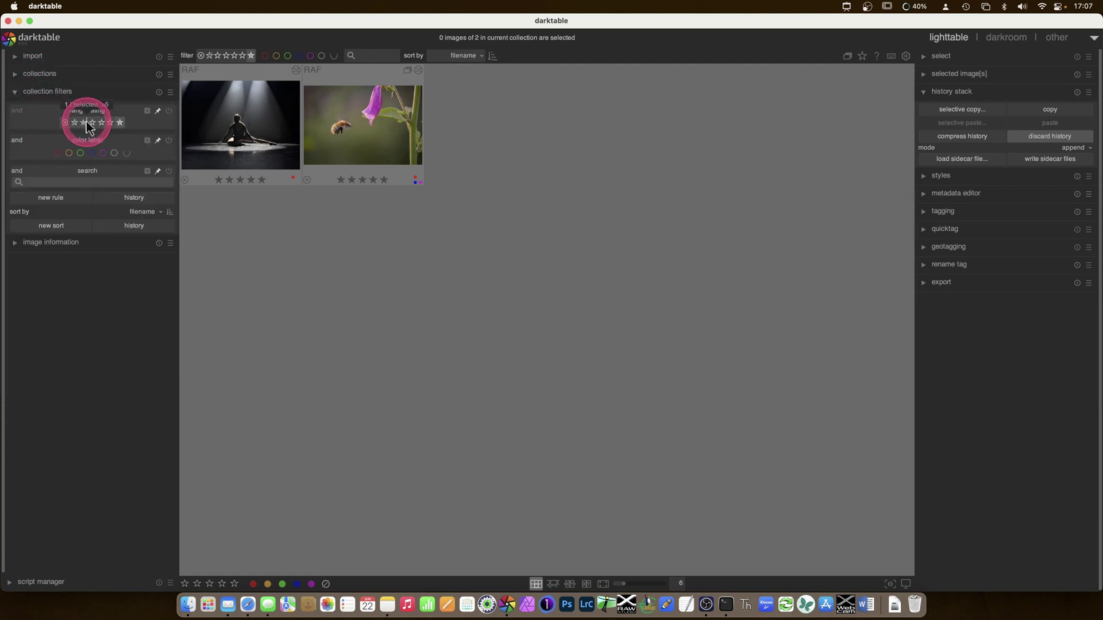
click(159, 112)
click(158, 111)
click(158, 140)
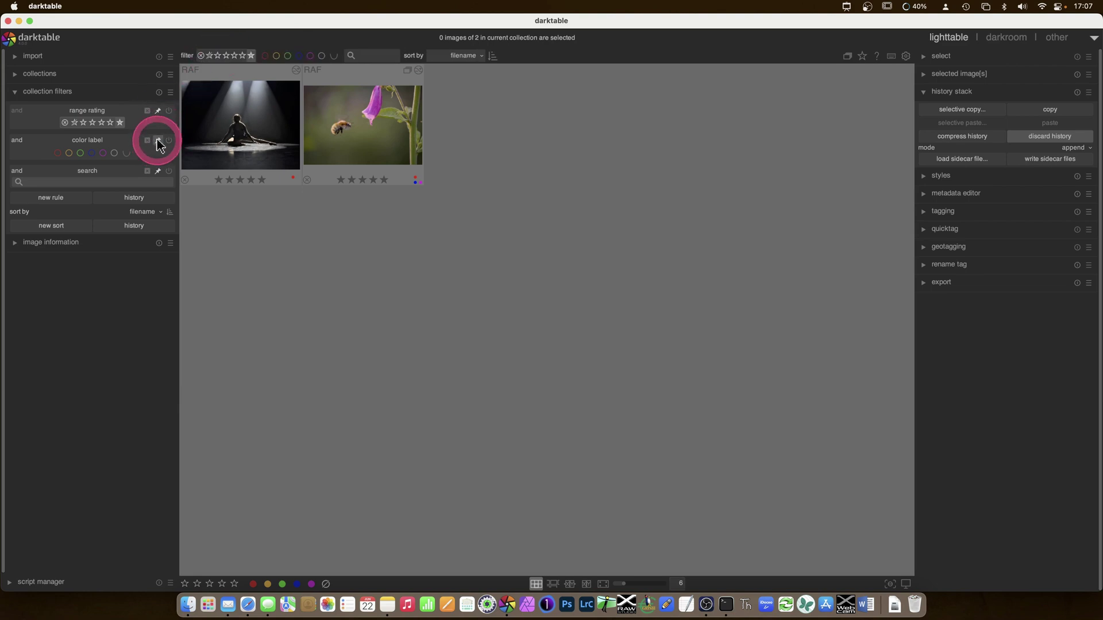
click(158, 171)
click(158, 173)
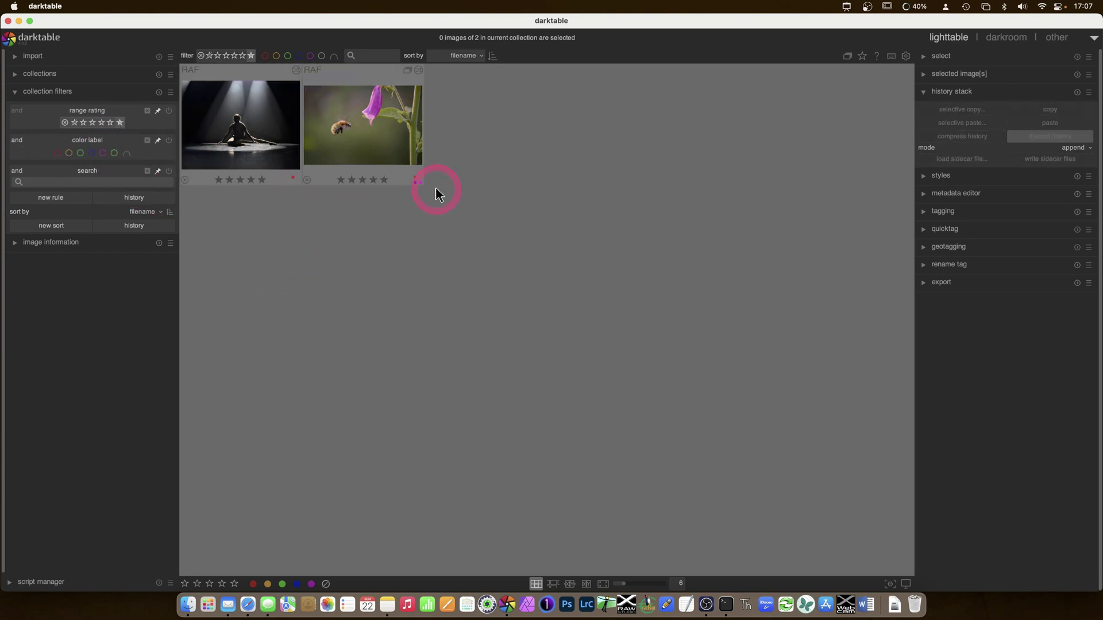
Step: Filter by the blue colour label and apply a wider rating range preset
click(92, 154)
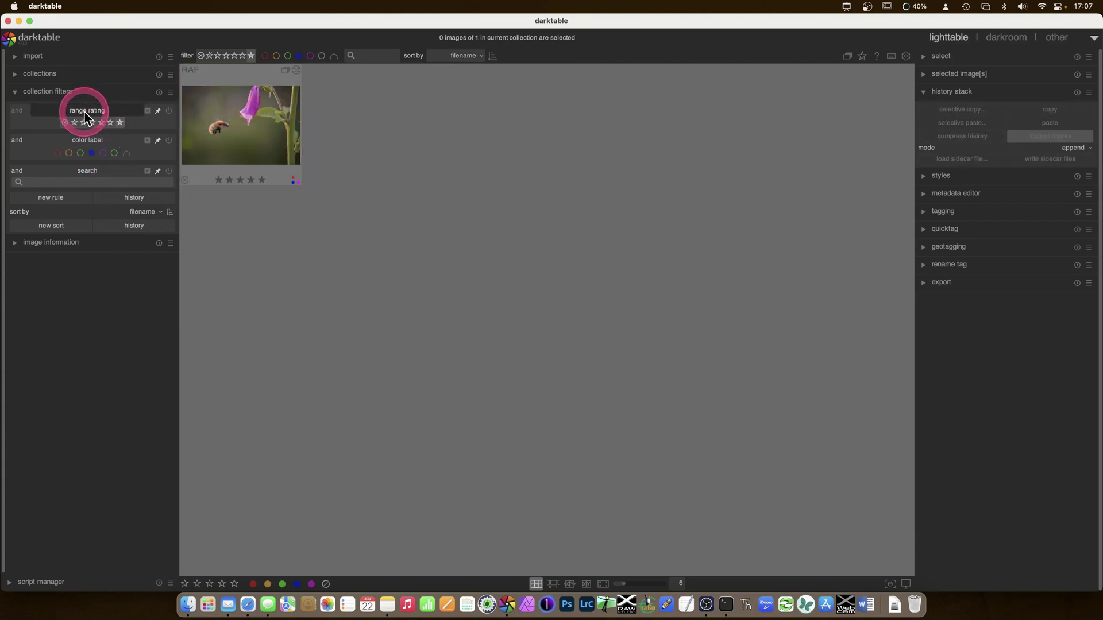
right_click(138, 124)
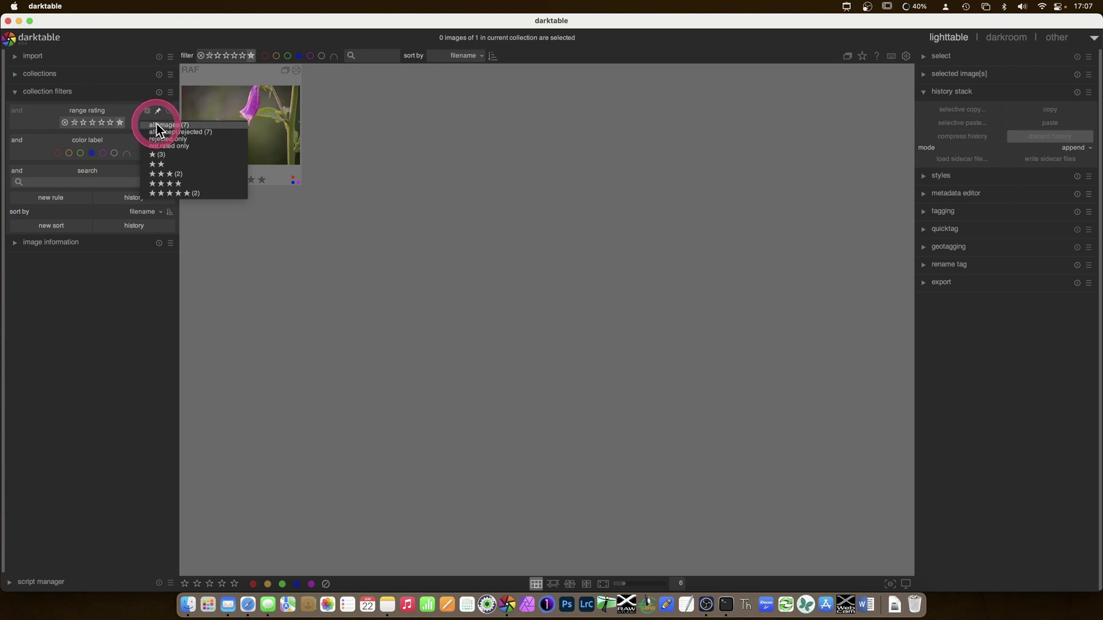
click(155, 124)
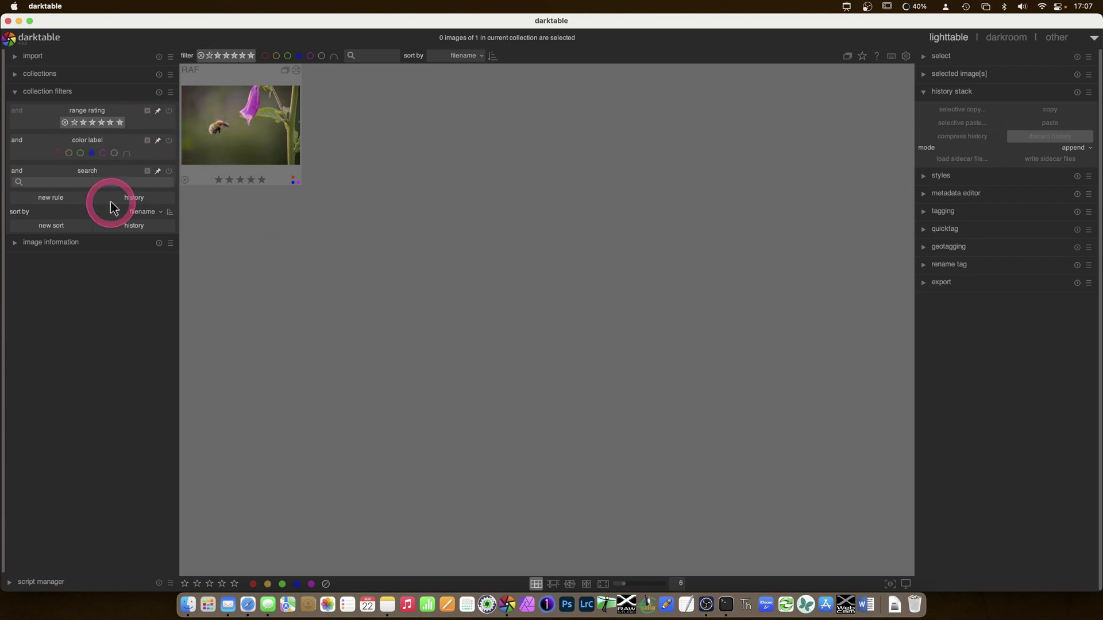
Step: Try several colour label combinations, then clear every colour label filter
click(92, 153)
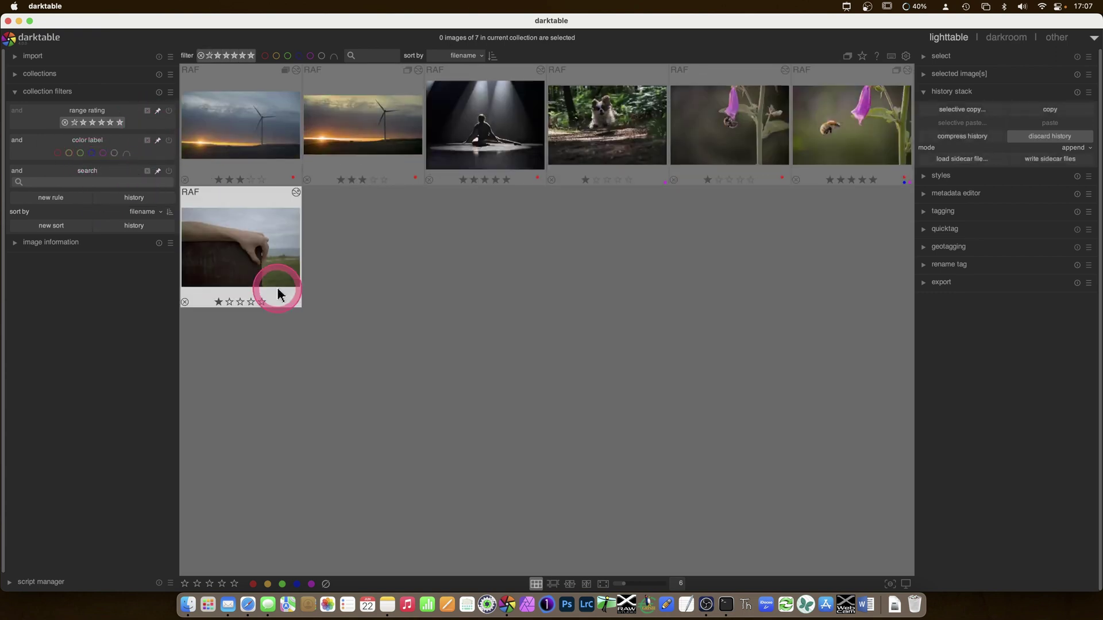
click(91, 152)
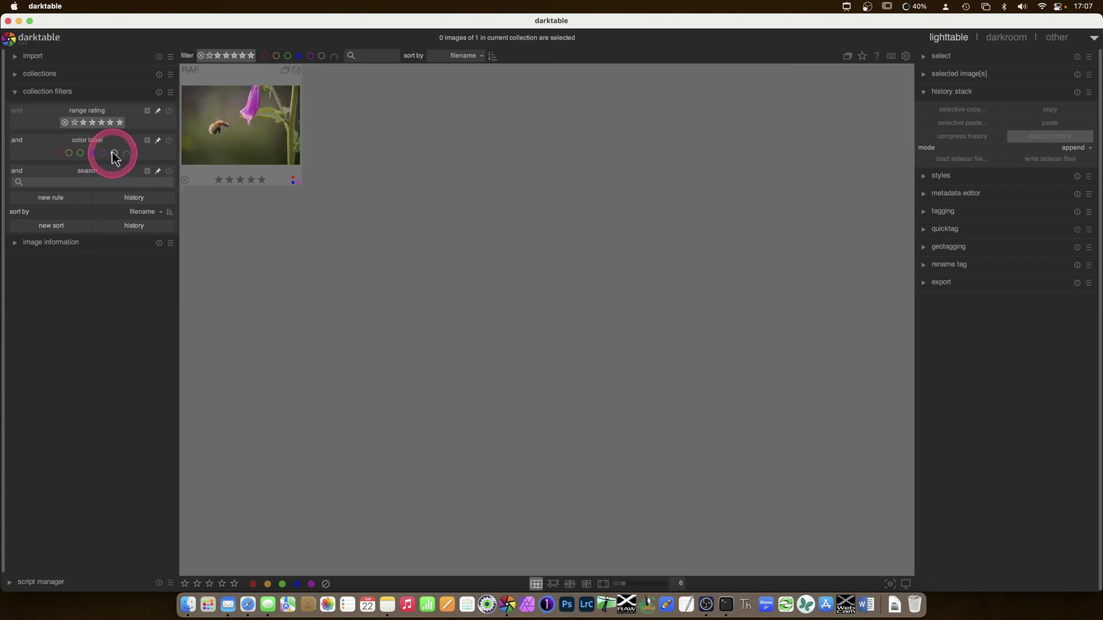
click(114, 153)
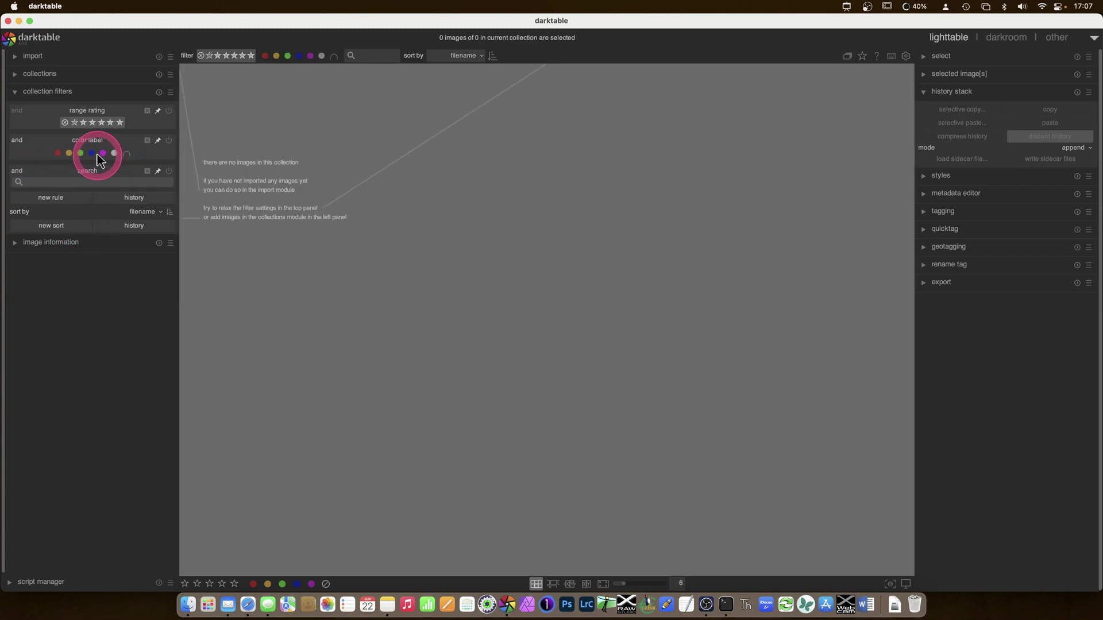
click(103, 153)
click(114, 152)
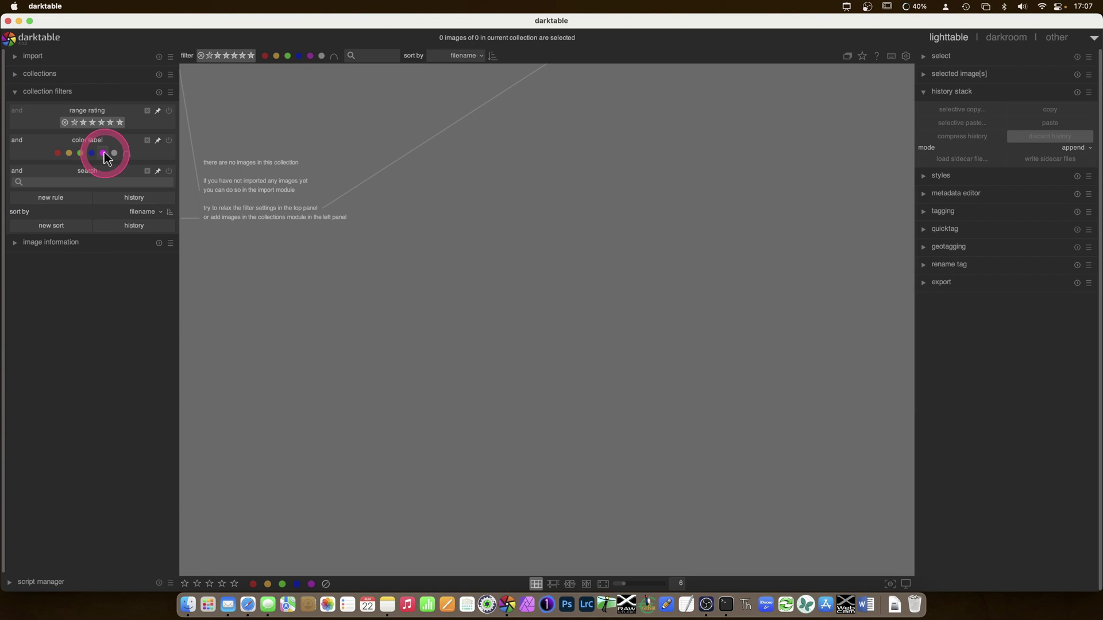
click(91, 153)
click(81, 153)
click(69, 153)
click(57, 152)
Step: Require every colour label at once and set the rating range to 'all images'
click(115, 153)
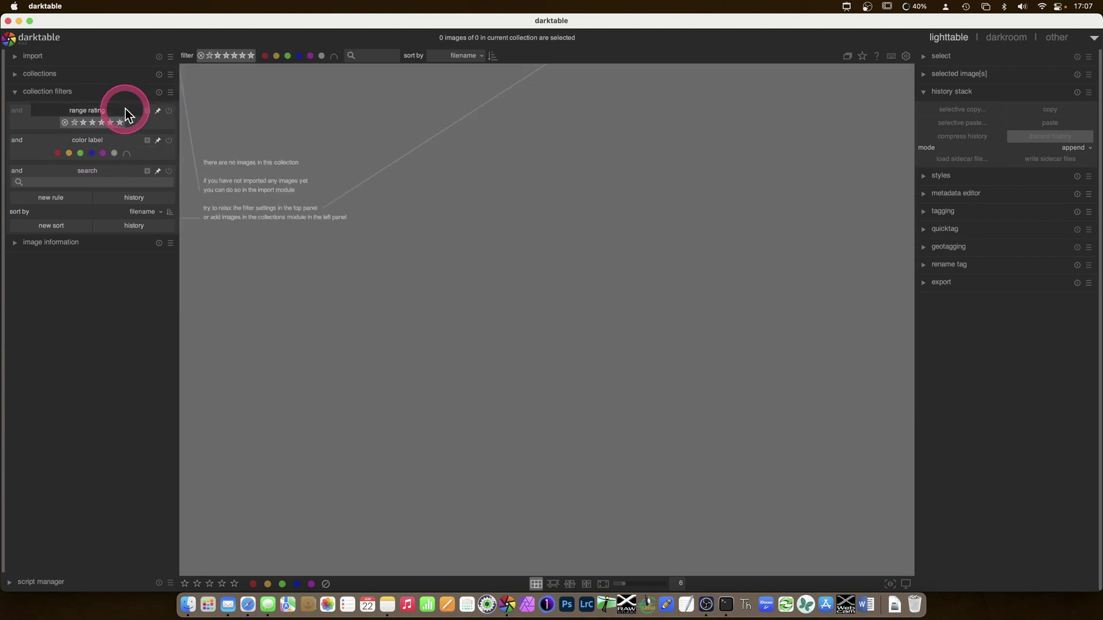
click(114, 153)
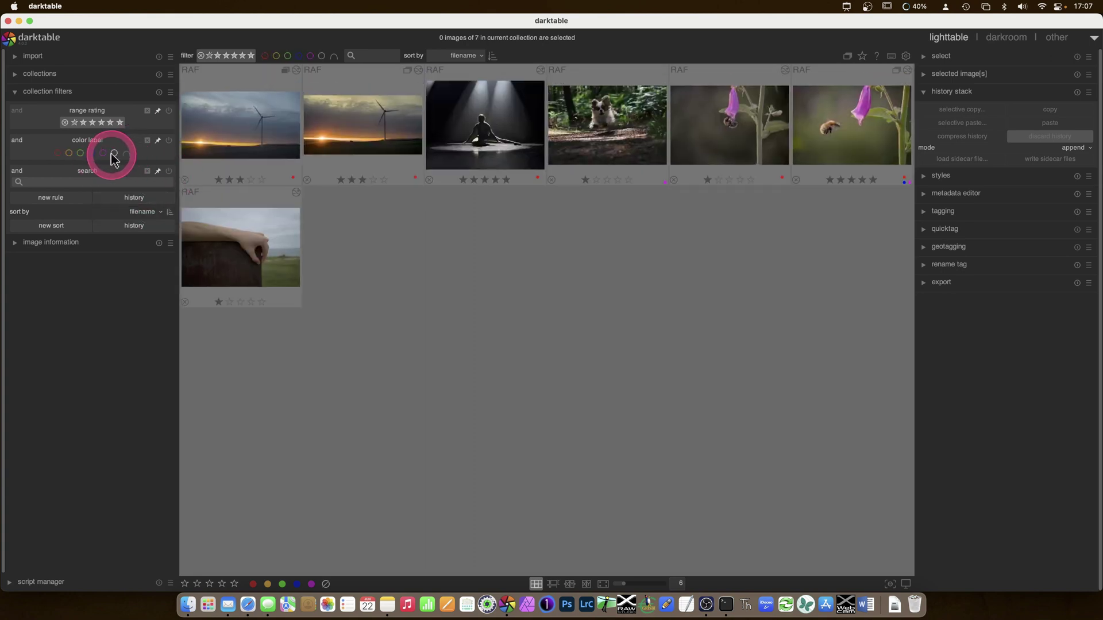
click(114, 154)
click(114, 153)
click(115, 154)
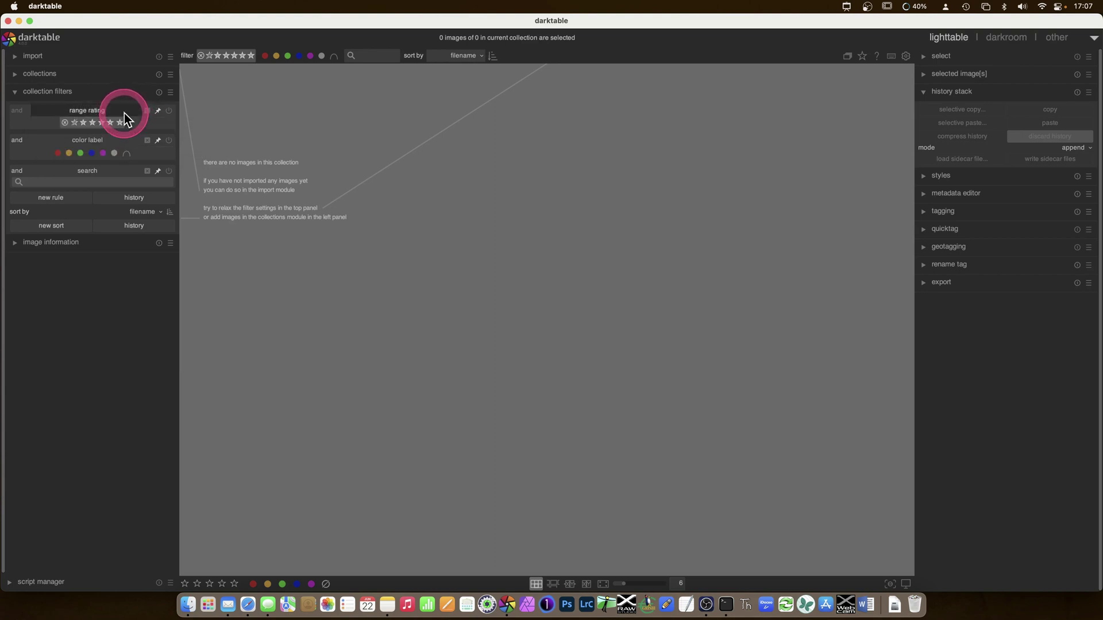
right_click(150, 123)
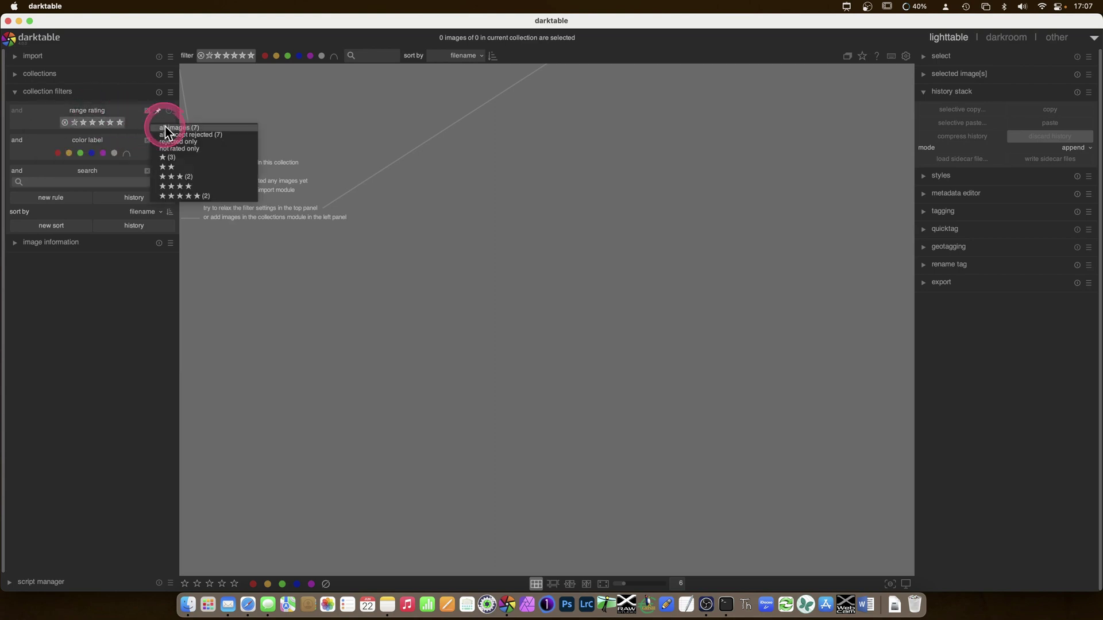
click(164, 127)
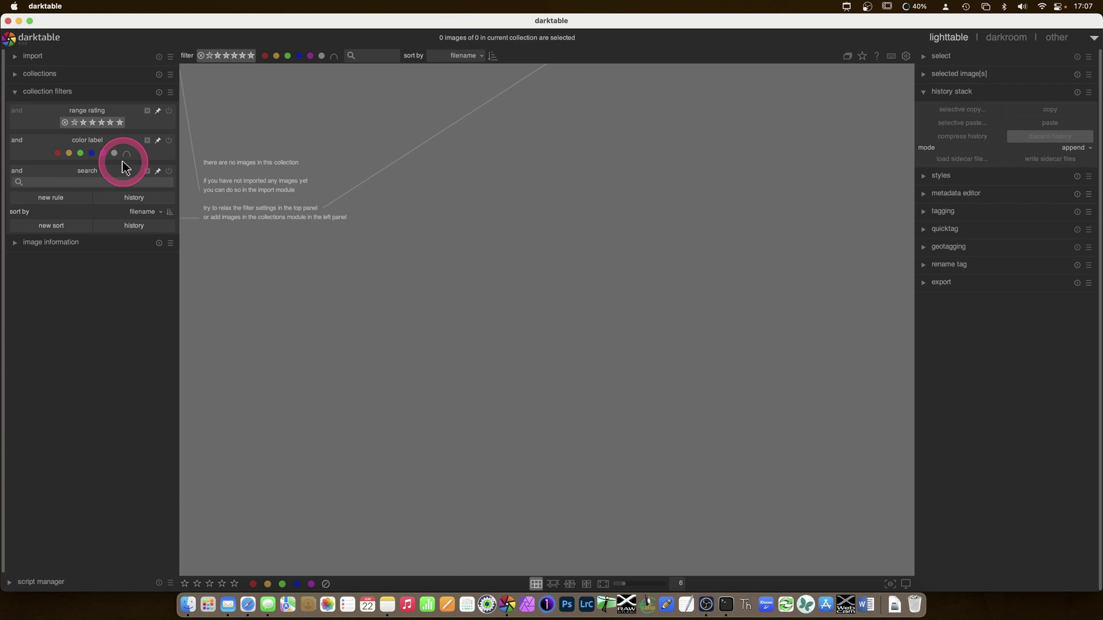